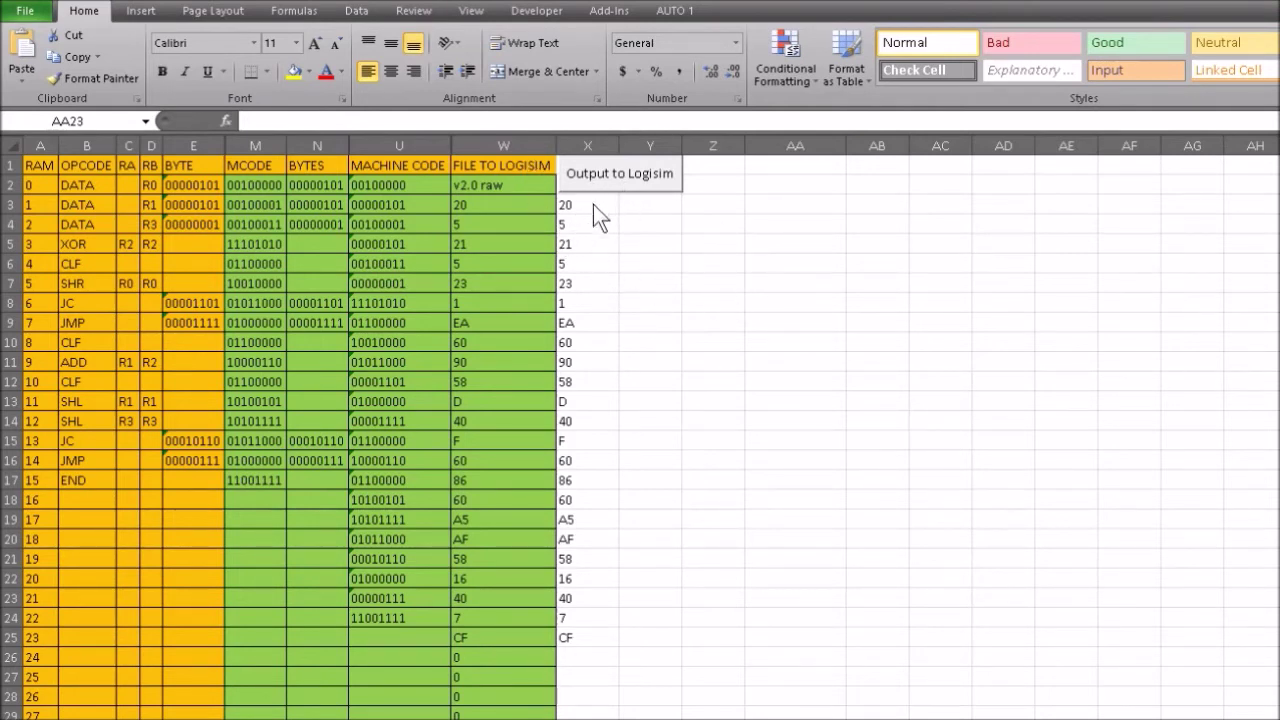
Set the Trust Center's macro security to Enable all macros and apply the options.
left_click(37, 20)
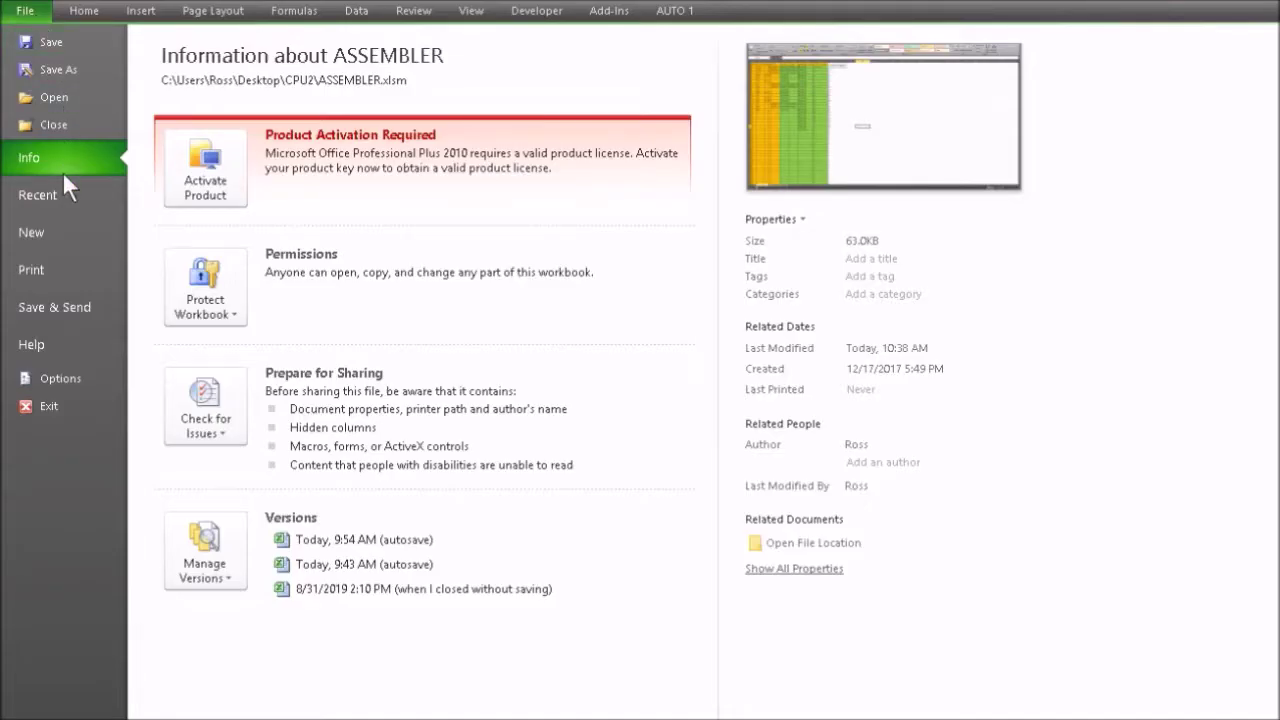
left_click(45, 378)
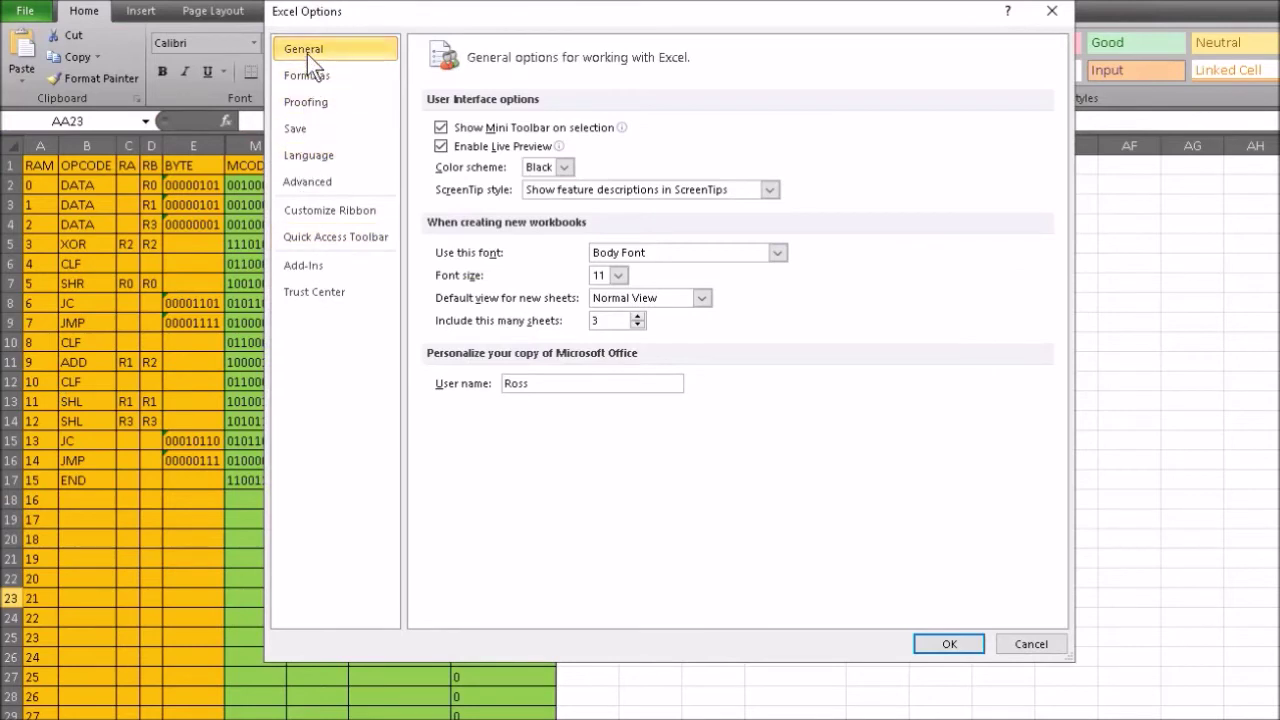
left_click(305, 292)
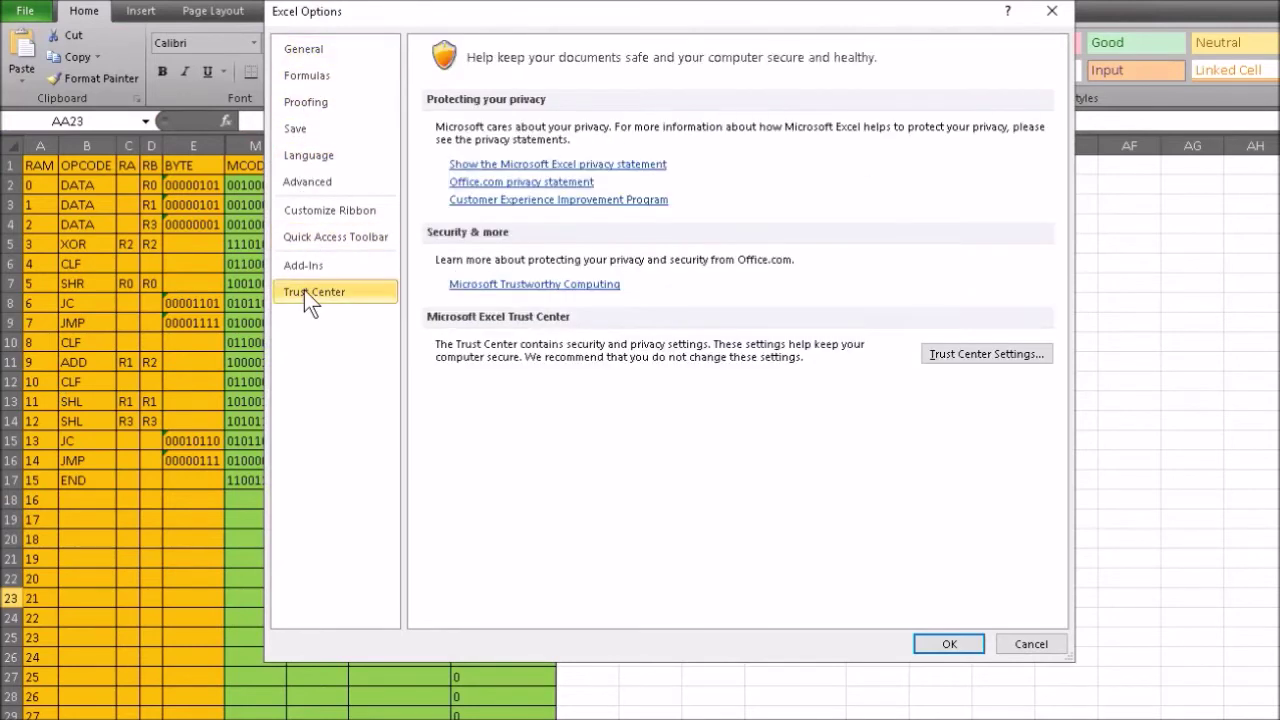
left_click(985, 355)
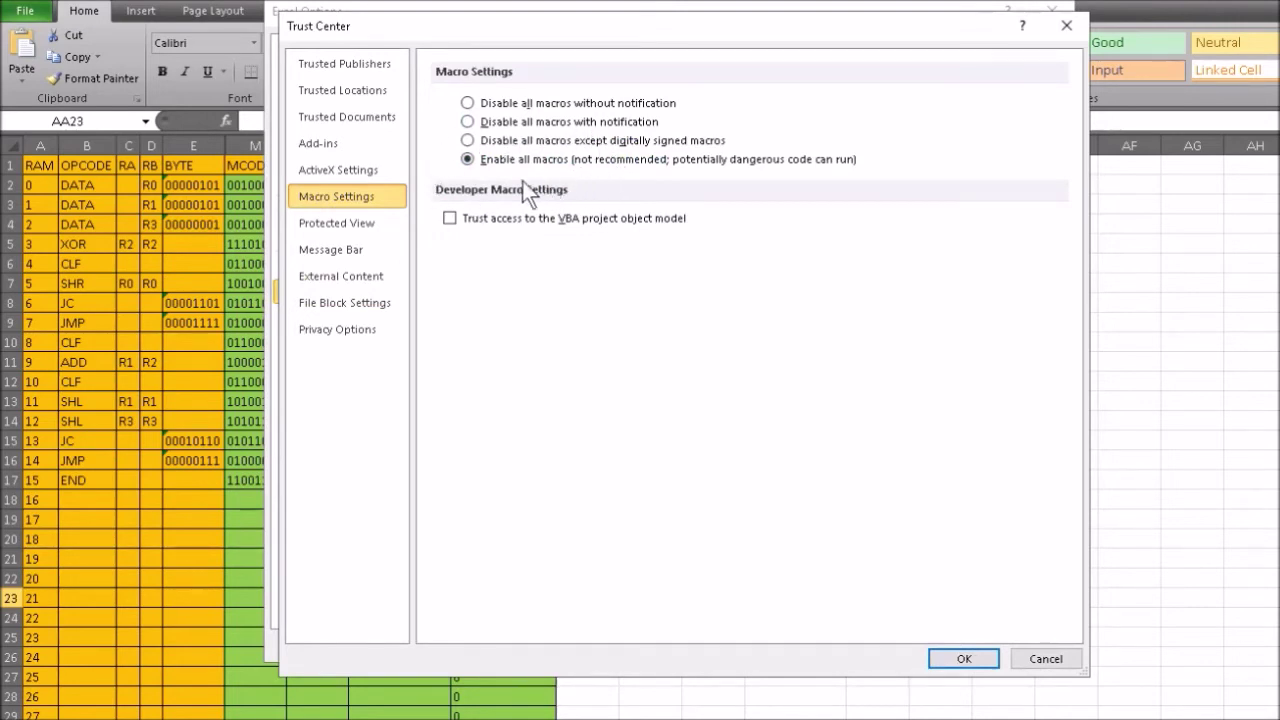
left_click(964, 659)
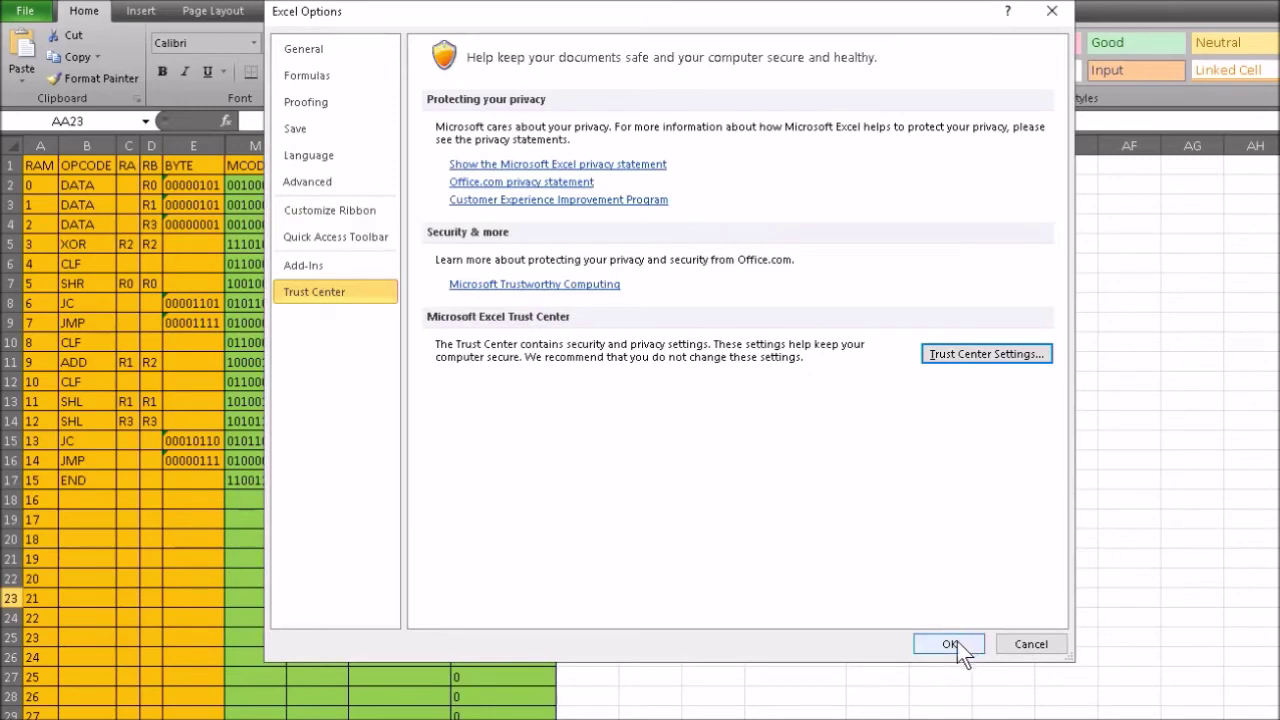
left_click(950, 643)
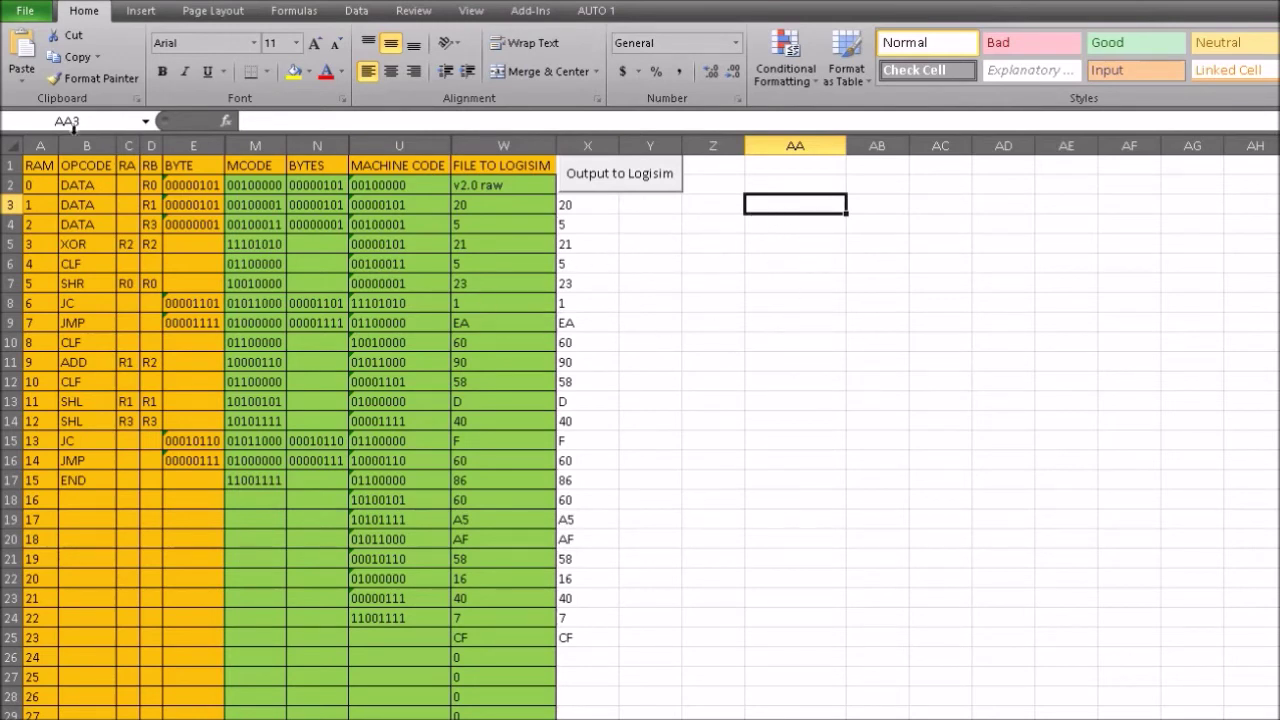
Customize the ribbon to show the Developer tab.
left_click(27, 12)
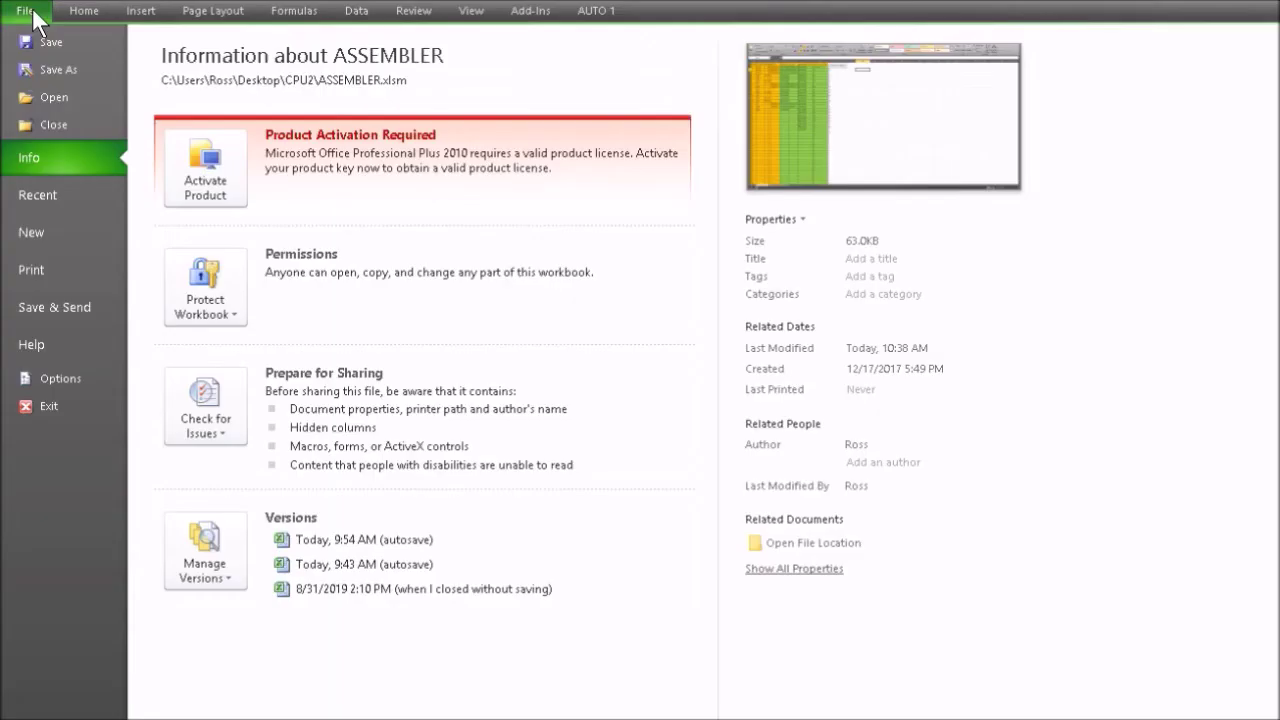
left_click(46, 381)
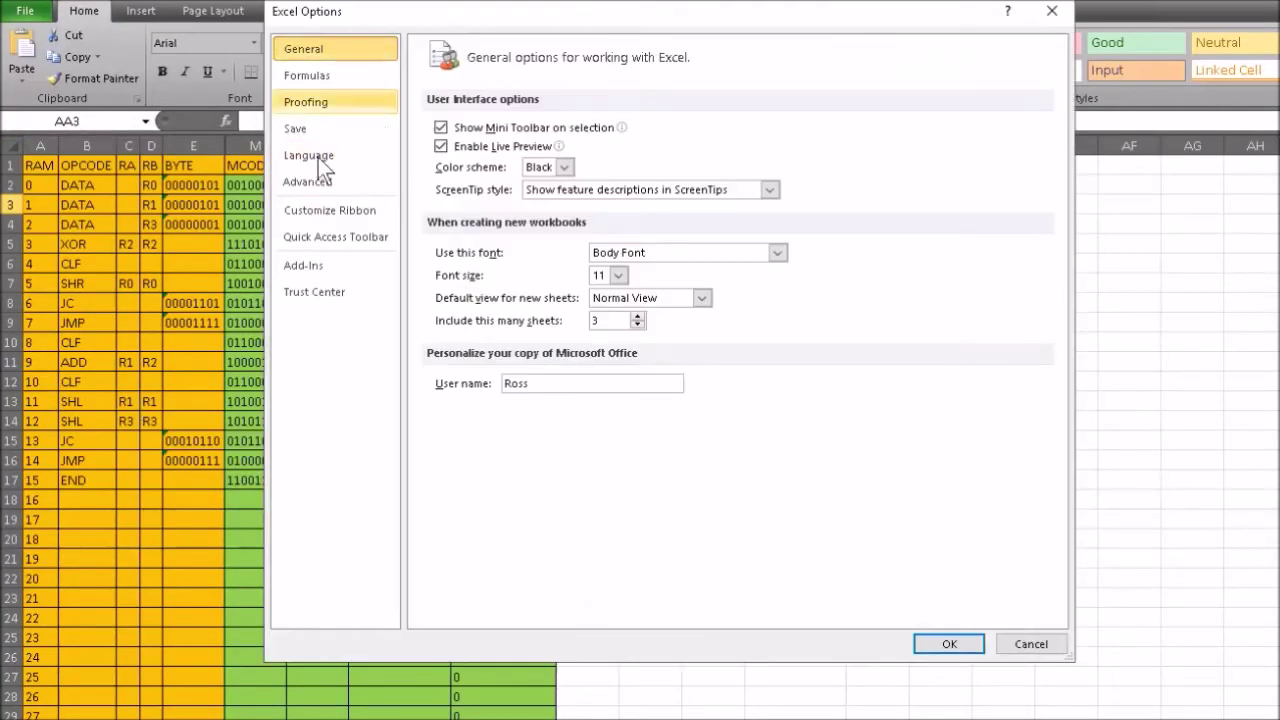
left_click(327, 218)
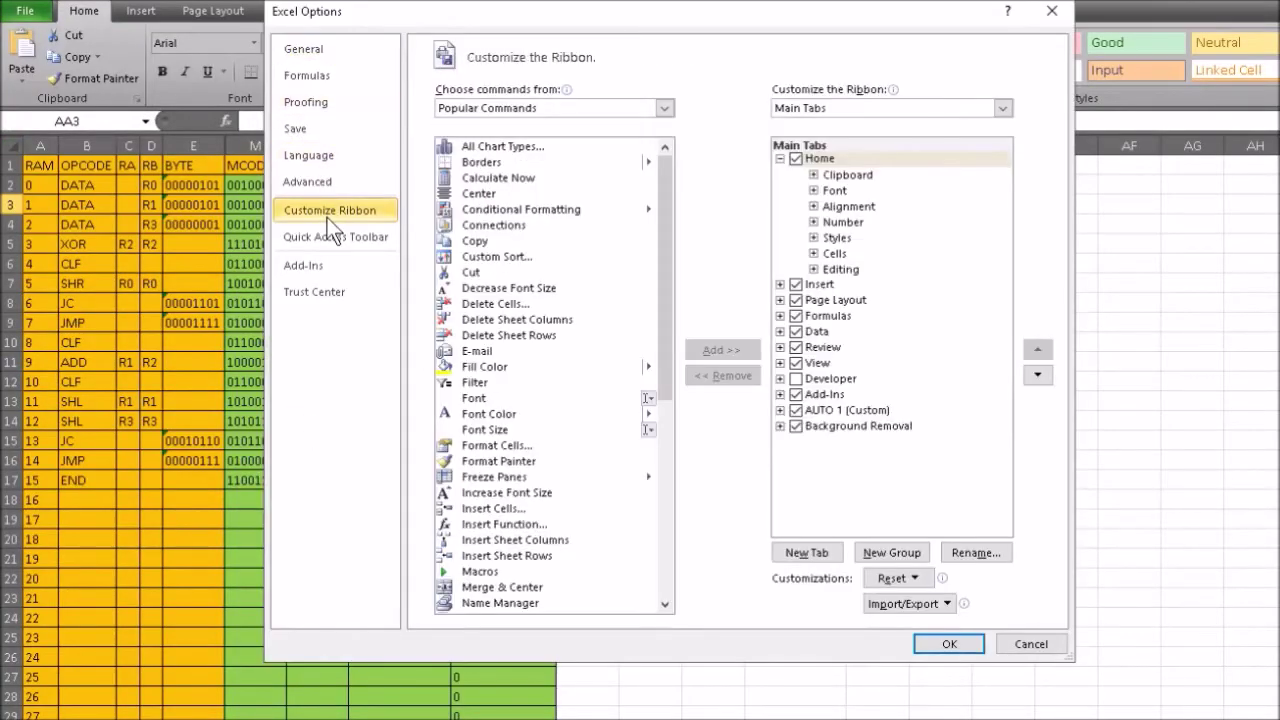
left_click(796, 379)
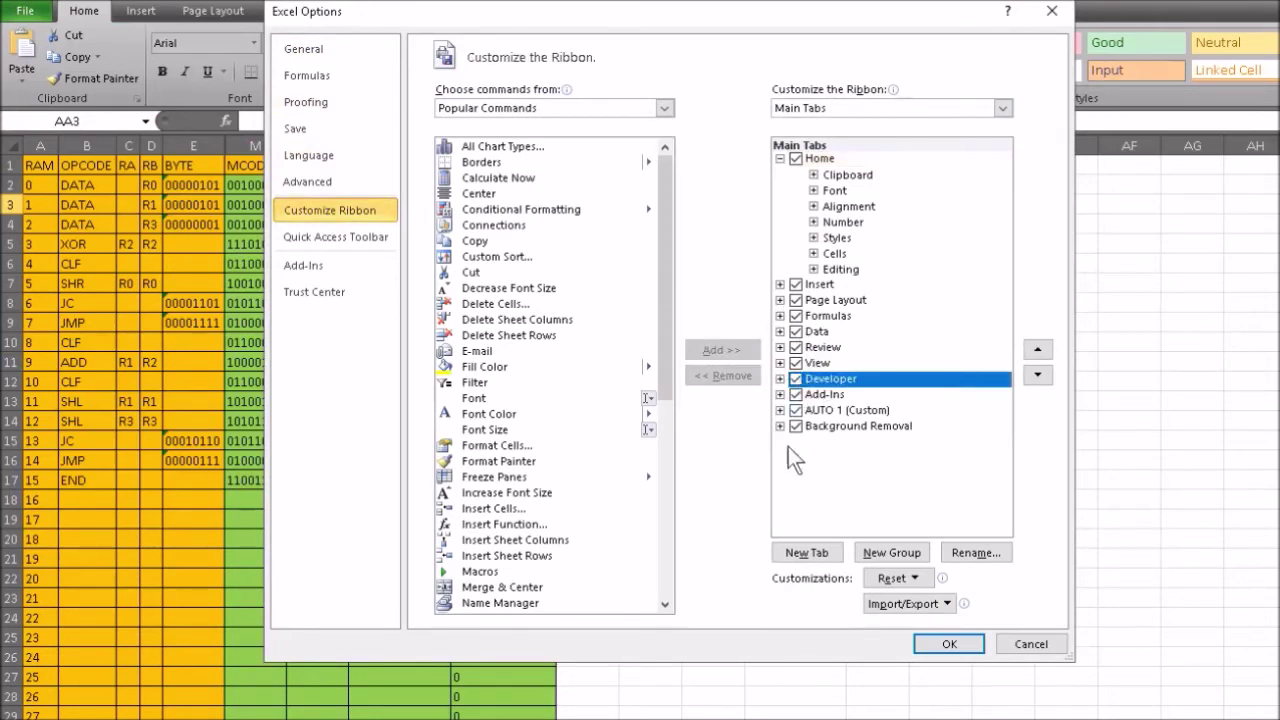
left_click(948, 644)
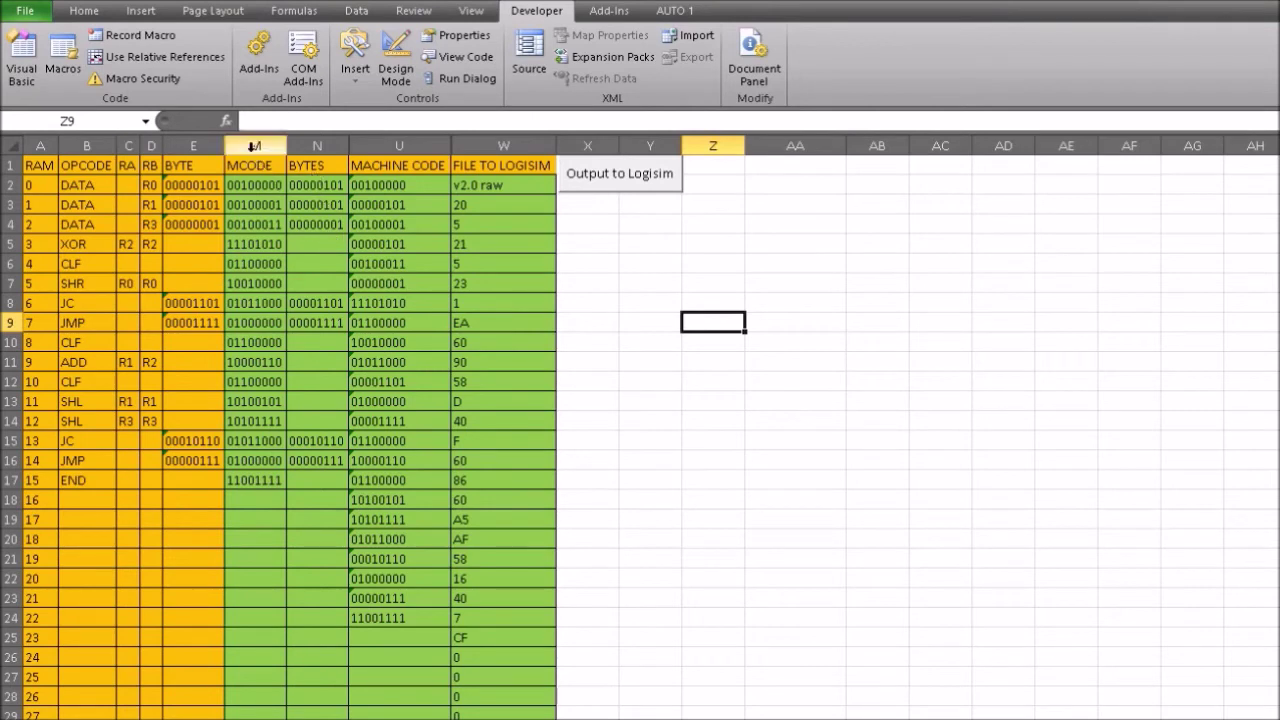
Hide the MCODE and BYTES columns, M and N.
left_click_drag(254, 145, 306, 134)
right_click(310, 145)
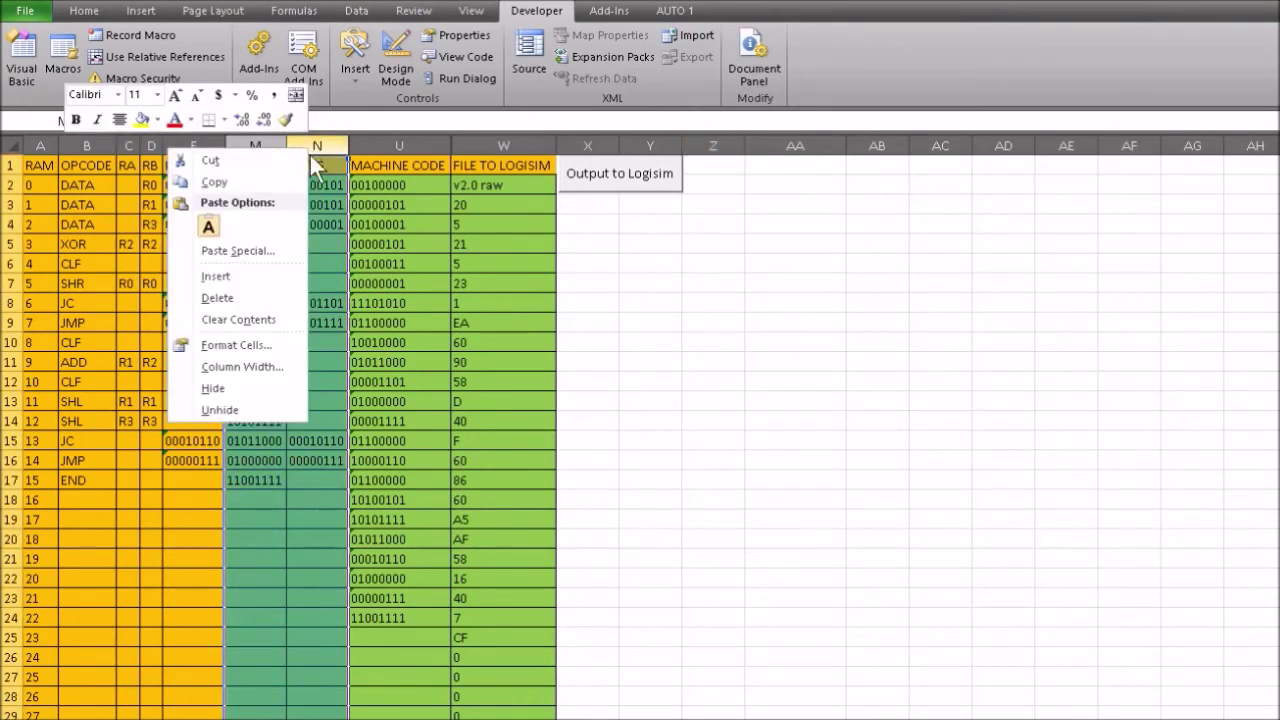
left_click(212, 390)
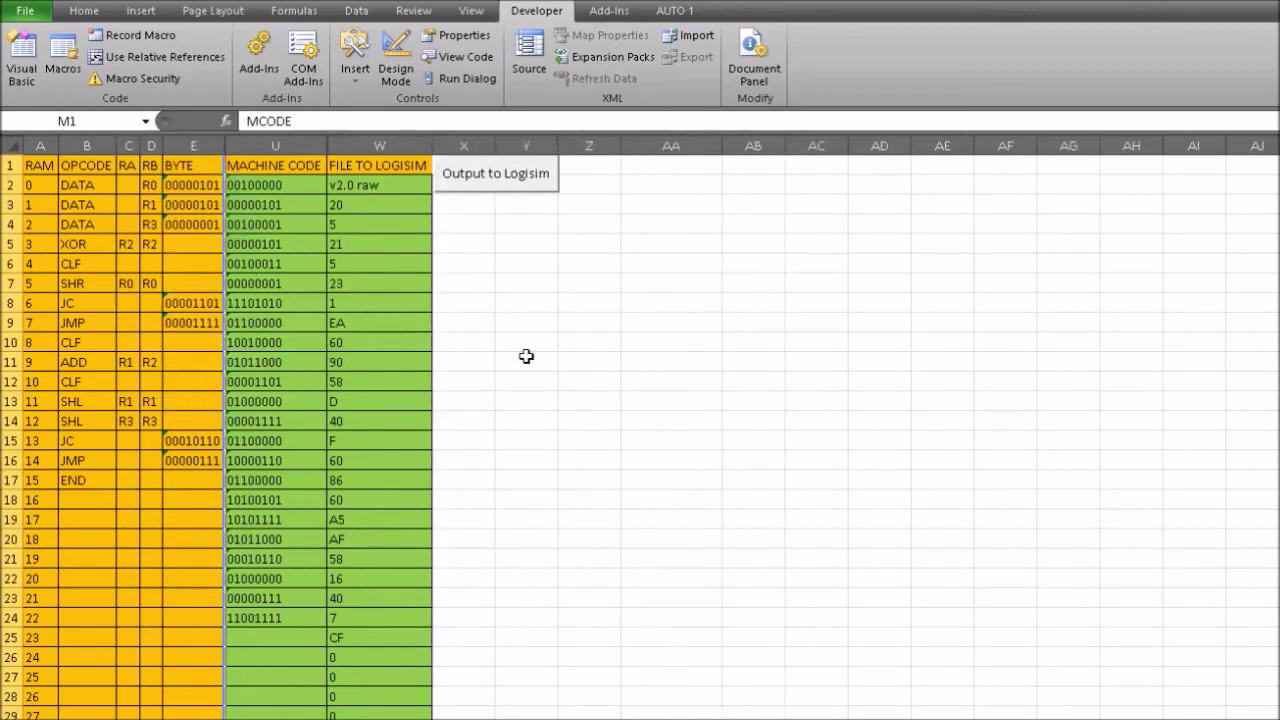
left_click_drag(540, 362, 552, 345)
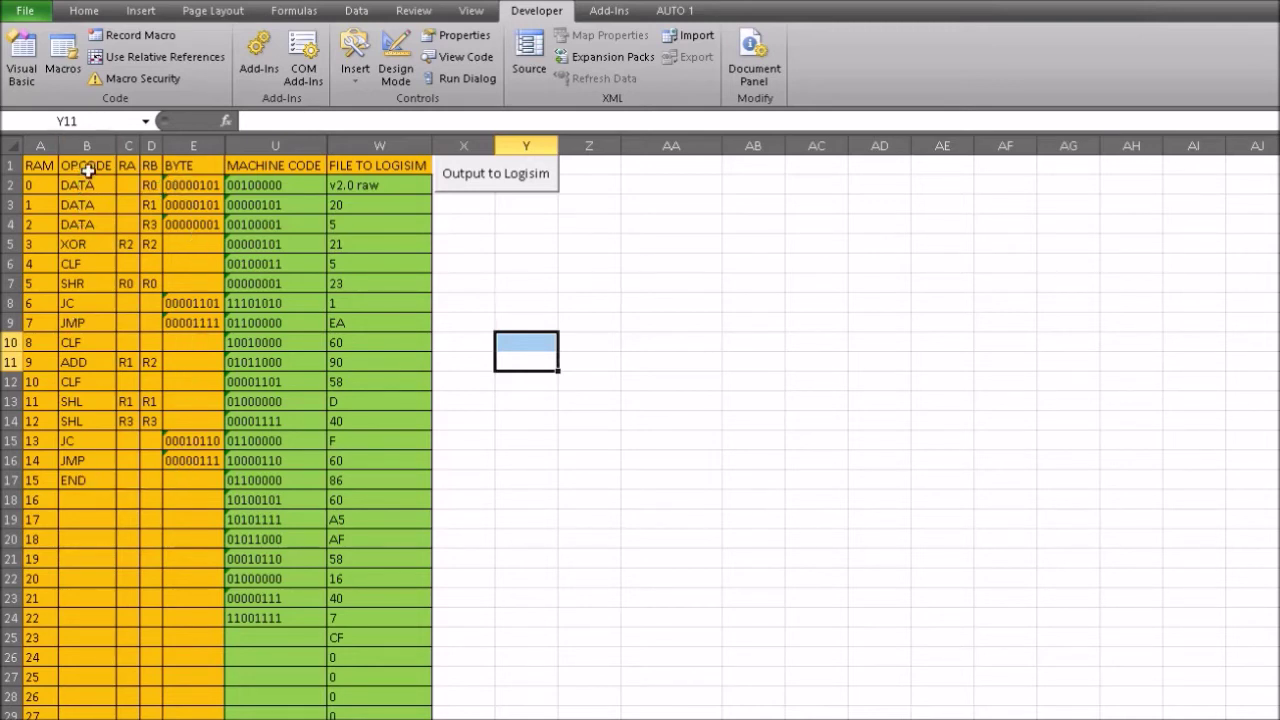
Examine the assembly program in B2:E17, including the ADD instruction in row 11.
left_click_drag(82, 183, 203, 478)
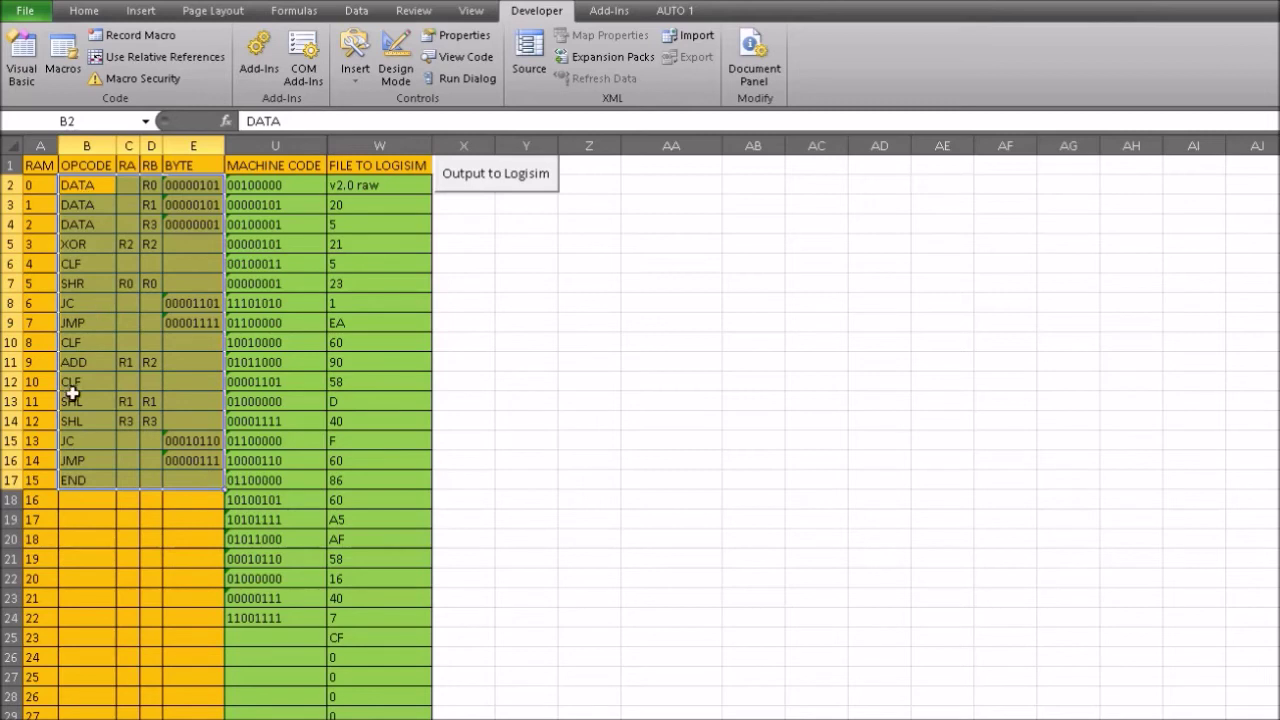
left_click(640, 420)
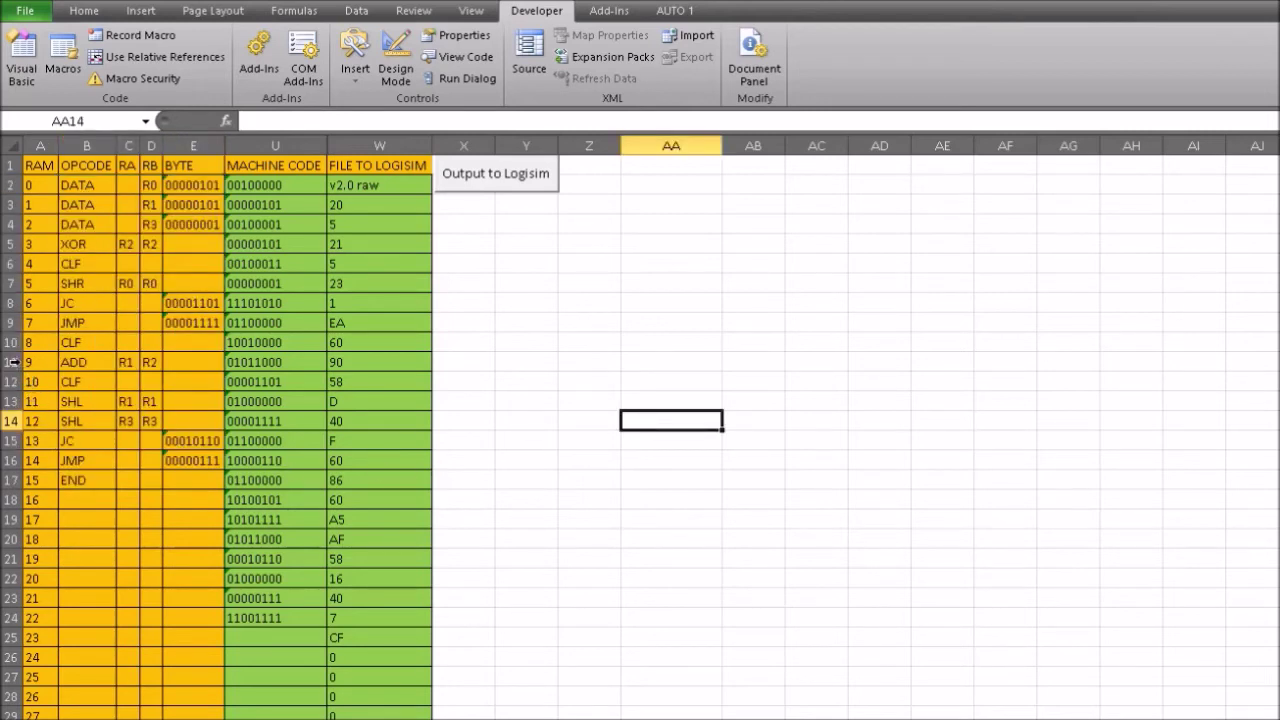
left_click(8, 362)
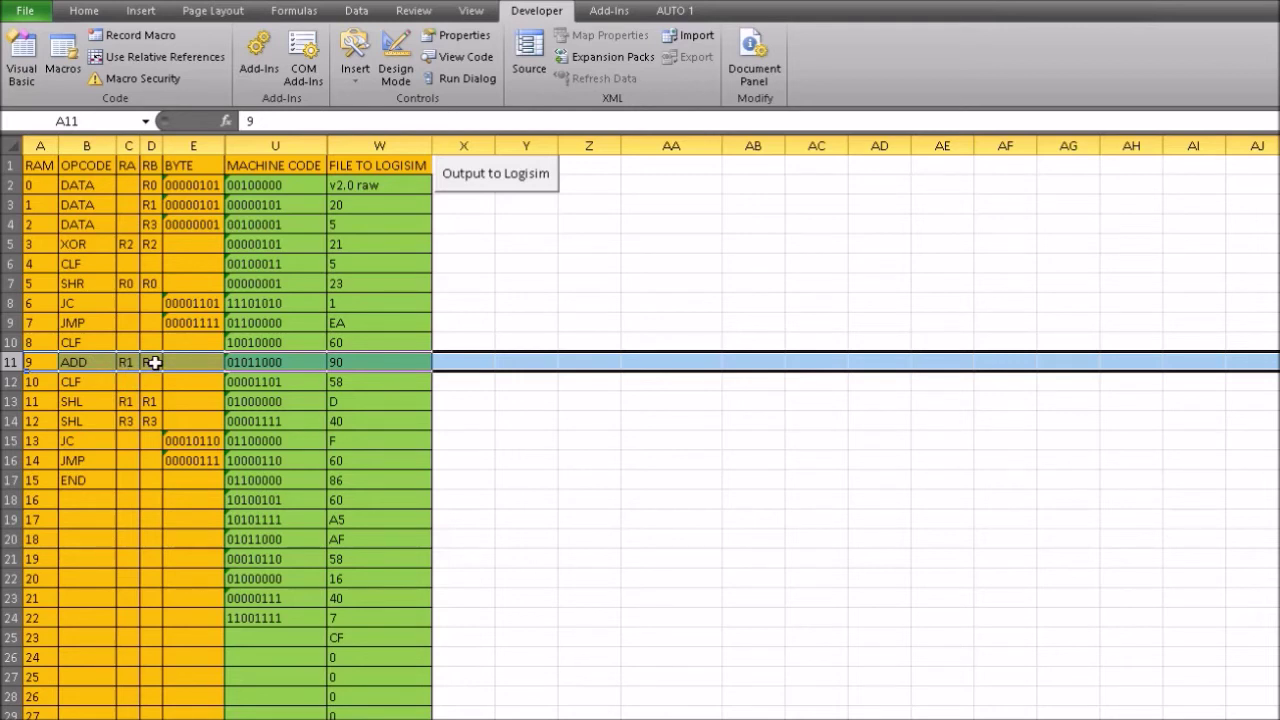
left_click(646, 289)
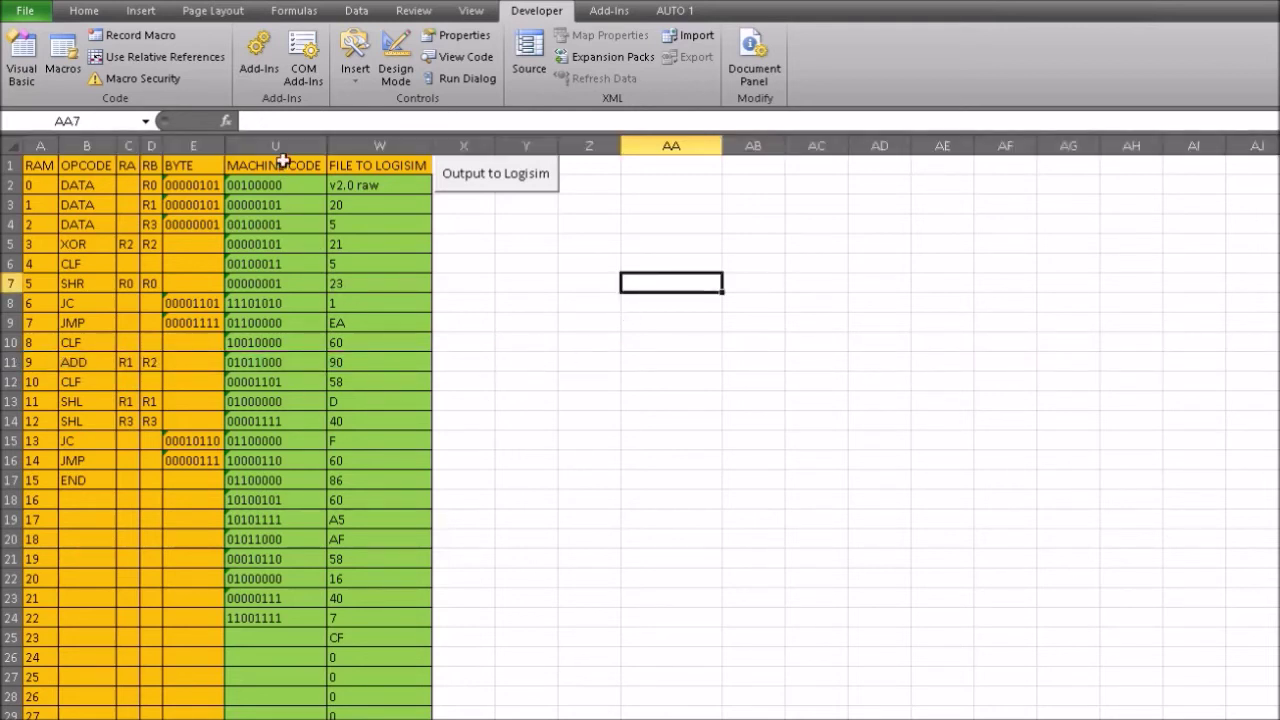
Output the machine code to Logisim, giving the CPU2 folder on the desktop as the directory path.
left_click(480, 174)
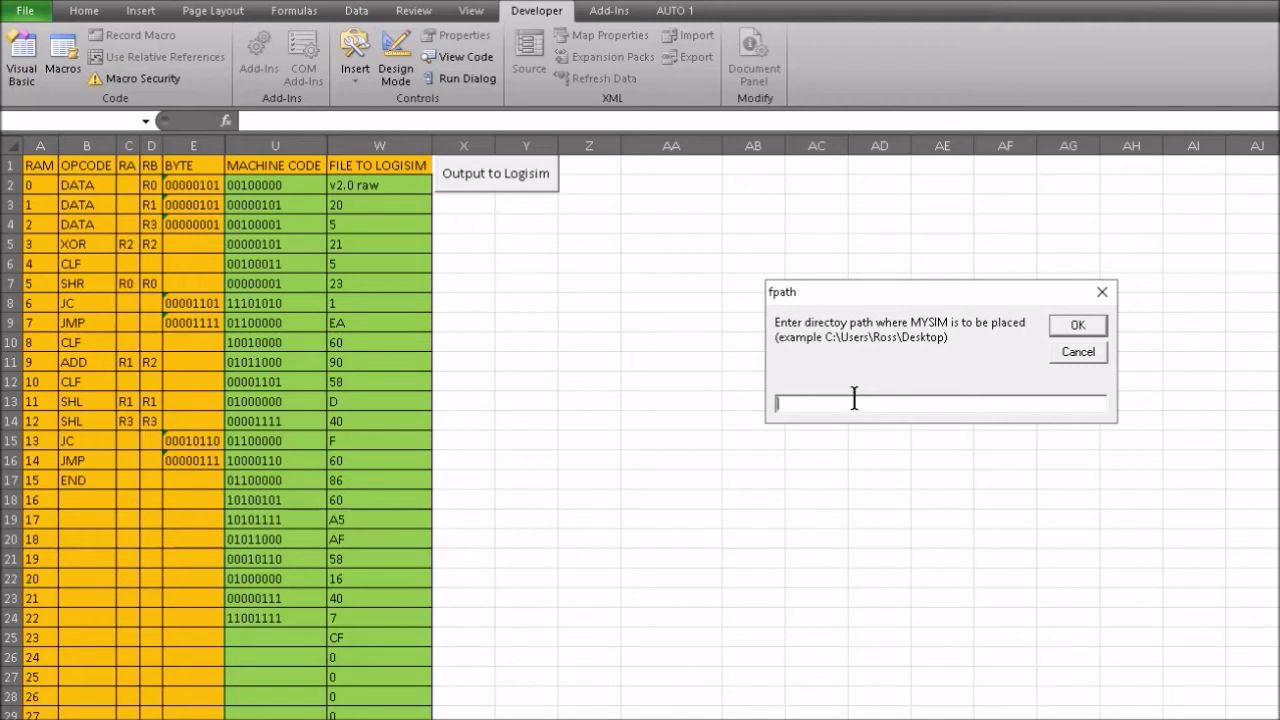
type("C:\\Users\\Ross\\Desktop\\CPU2")
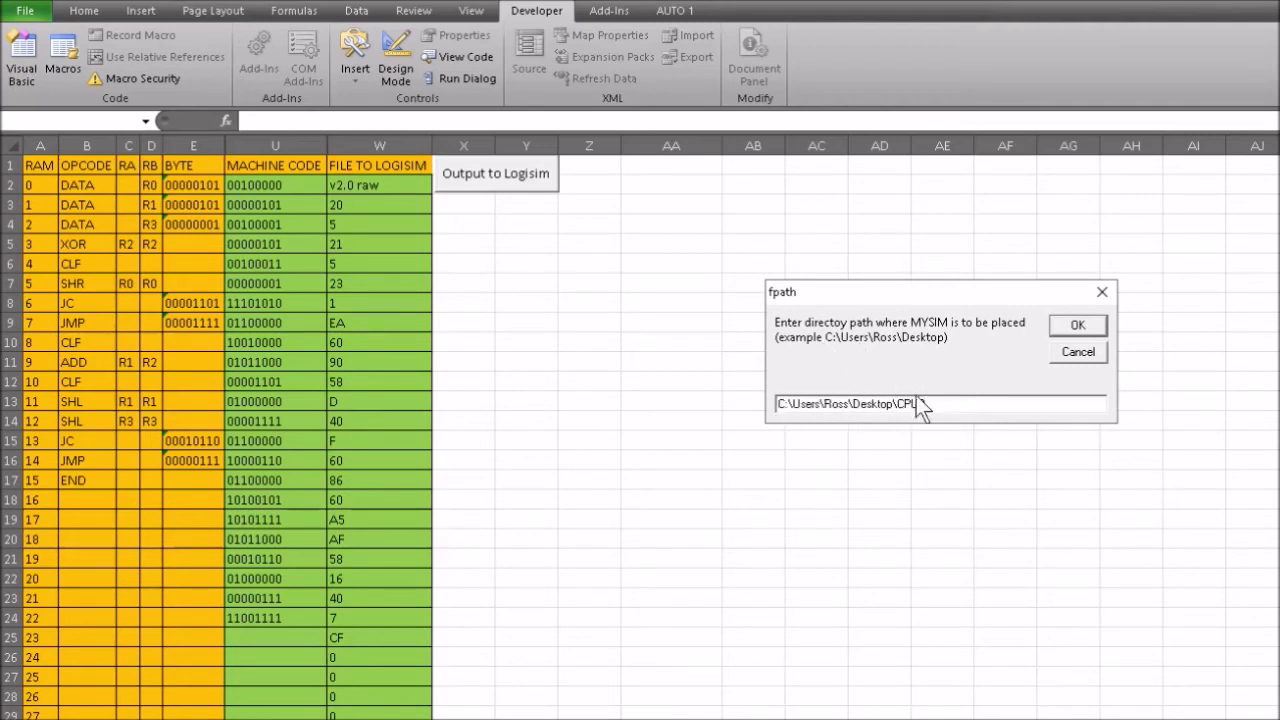
left_click(1080, 326)
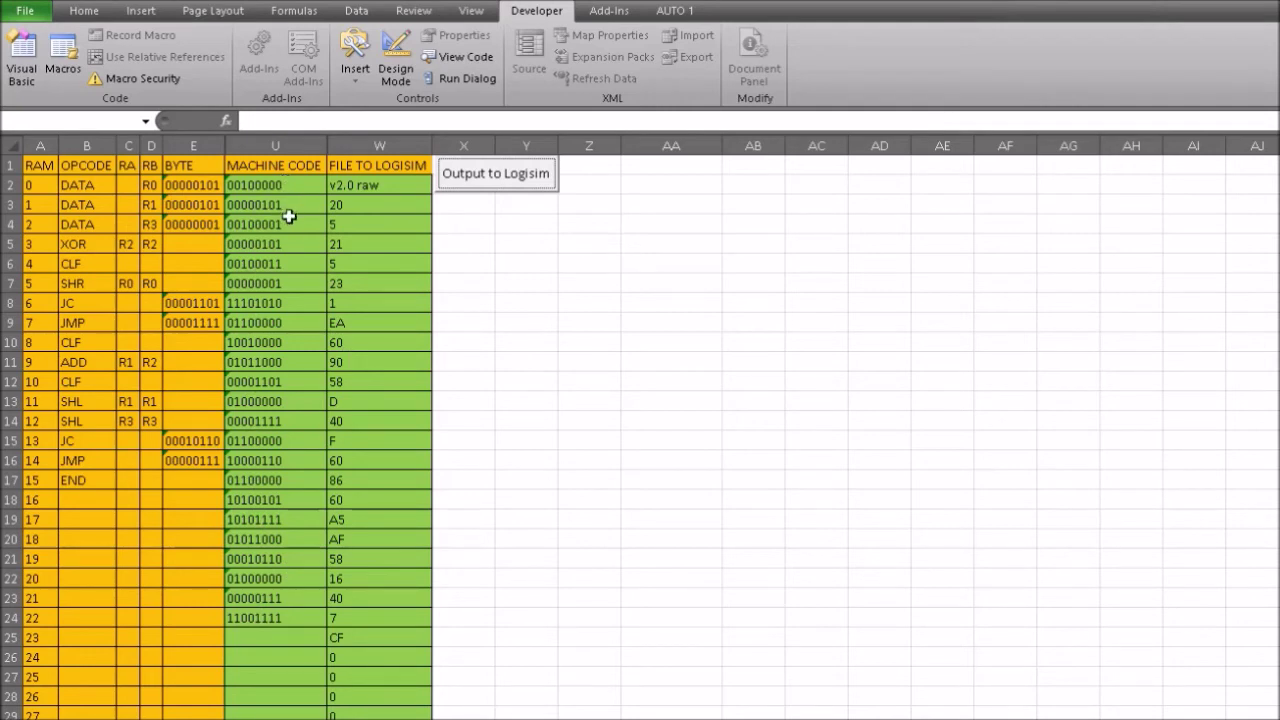
Inspect the hex conversion formula in W3 and the FILE TO LOGISIM values in W2:W25.
left_click(359, 205)
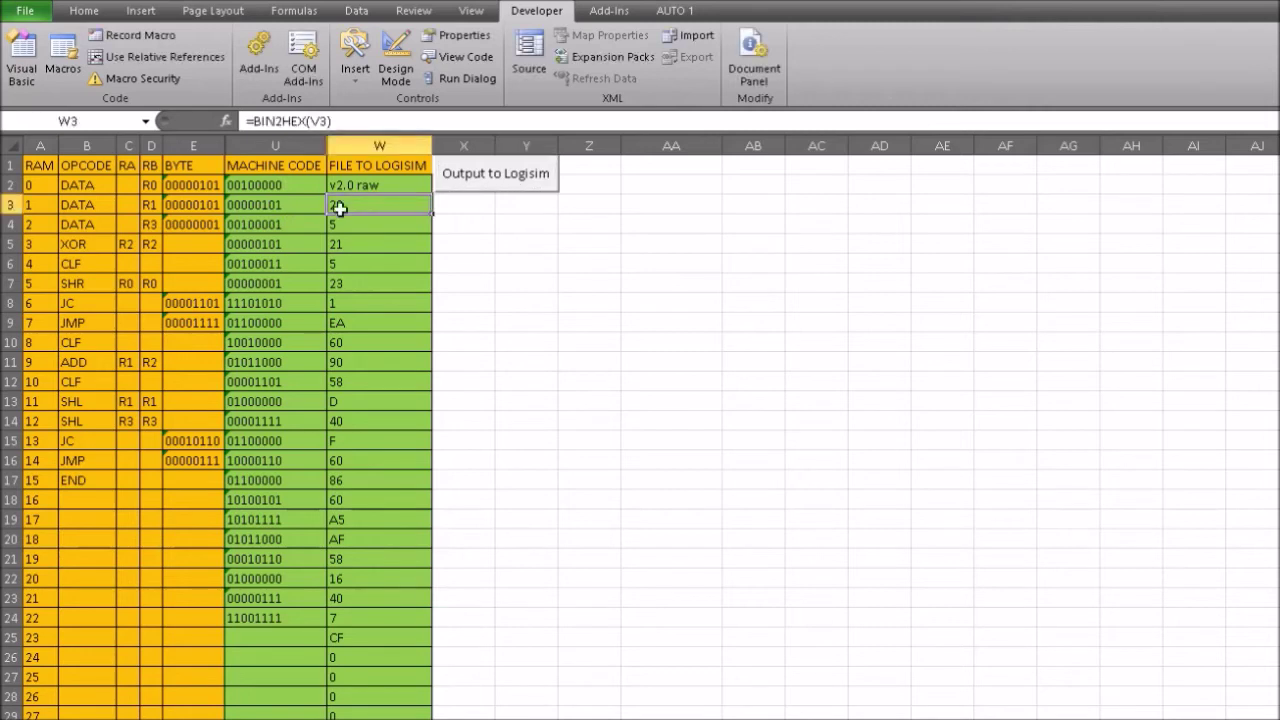
left_click(552, 249)
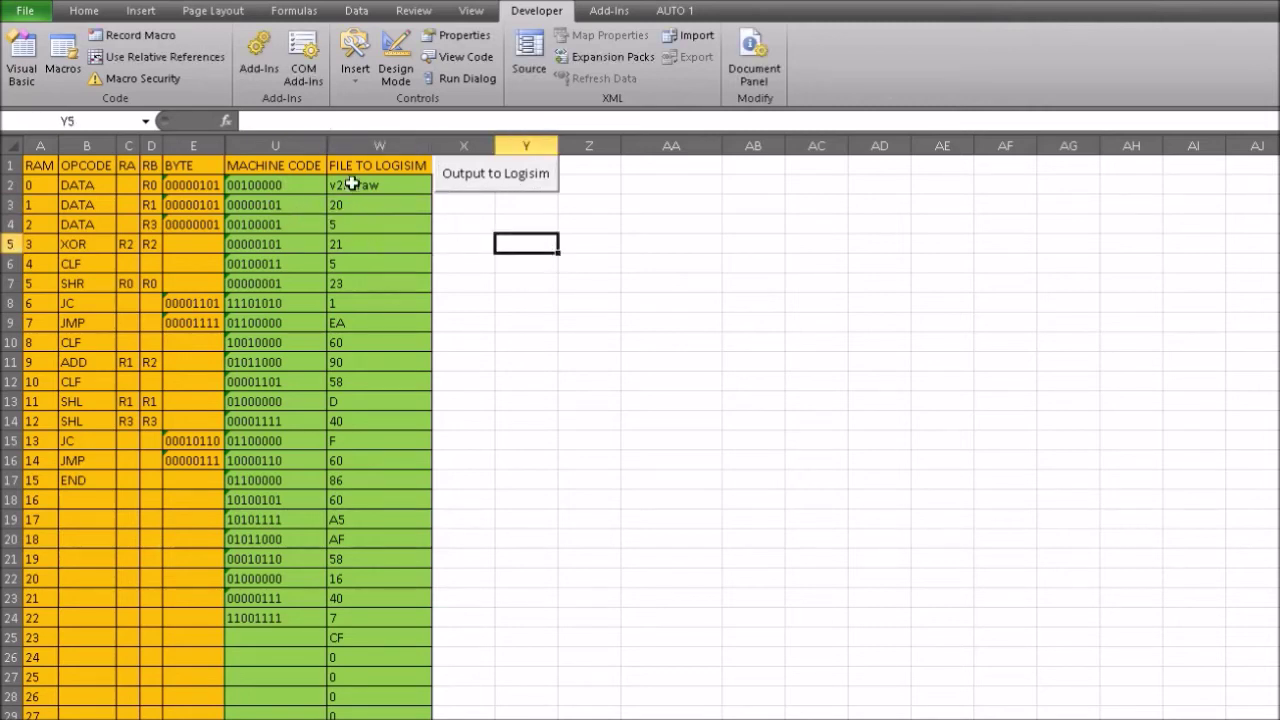
left_click_drag(350, 185, 350, 640)
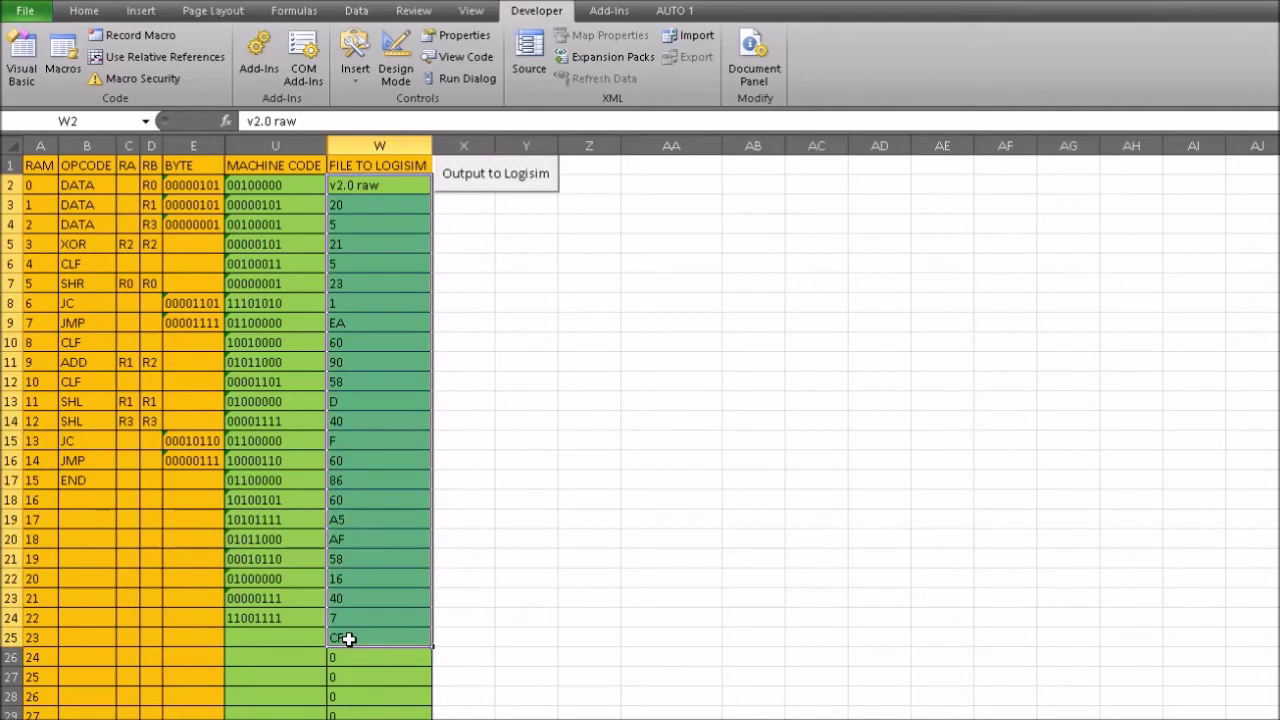
left_click(600, 585)
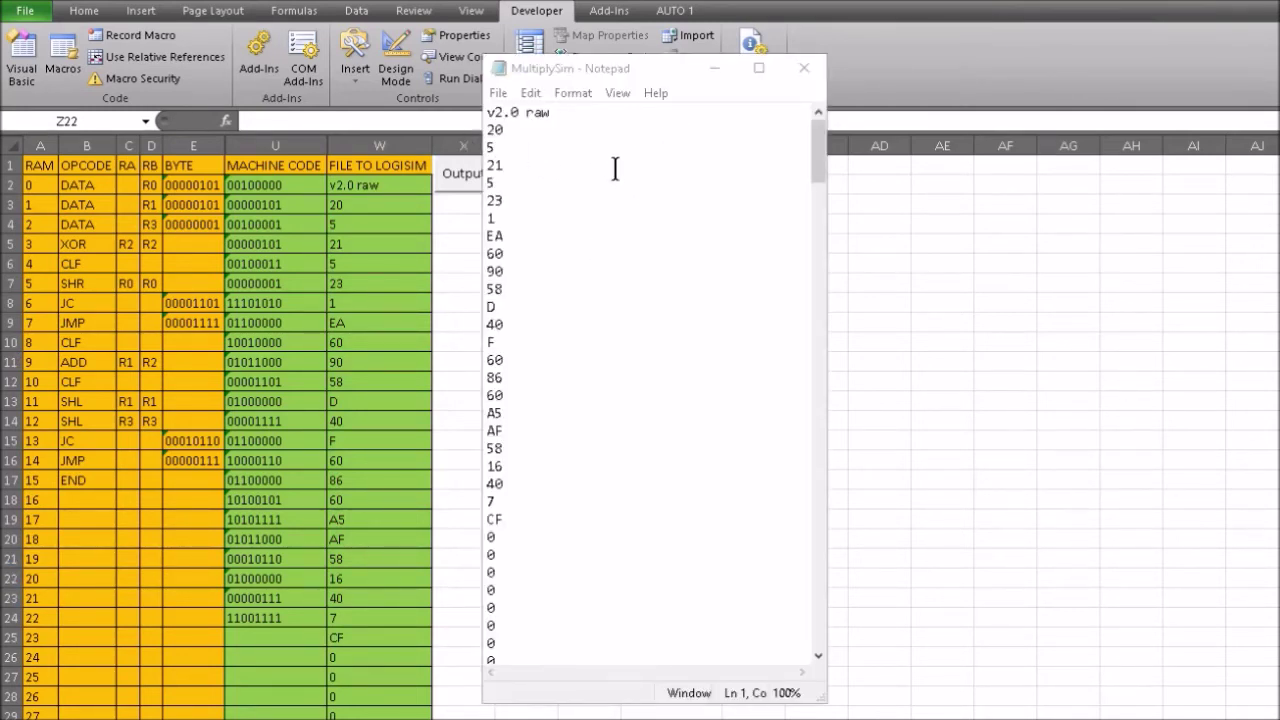
Review the hex values and trailing zeros in the MultiplySim text file, and close it.
left_click(555, 141)
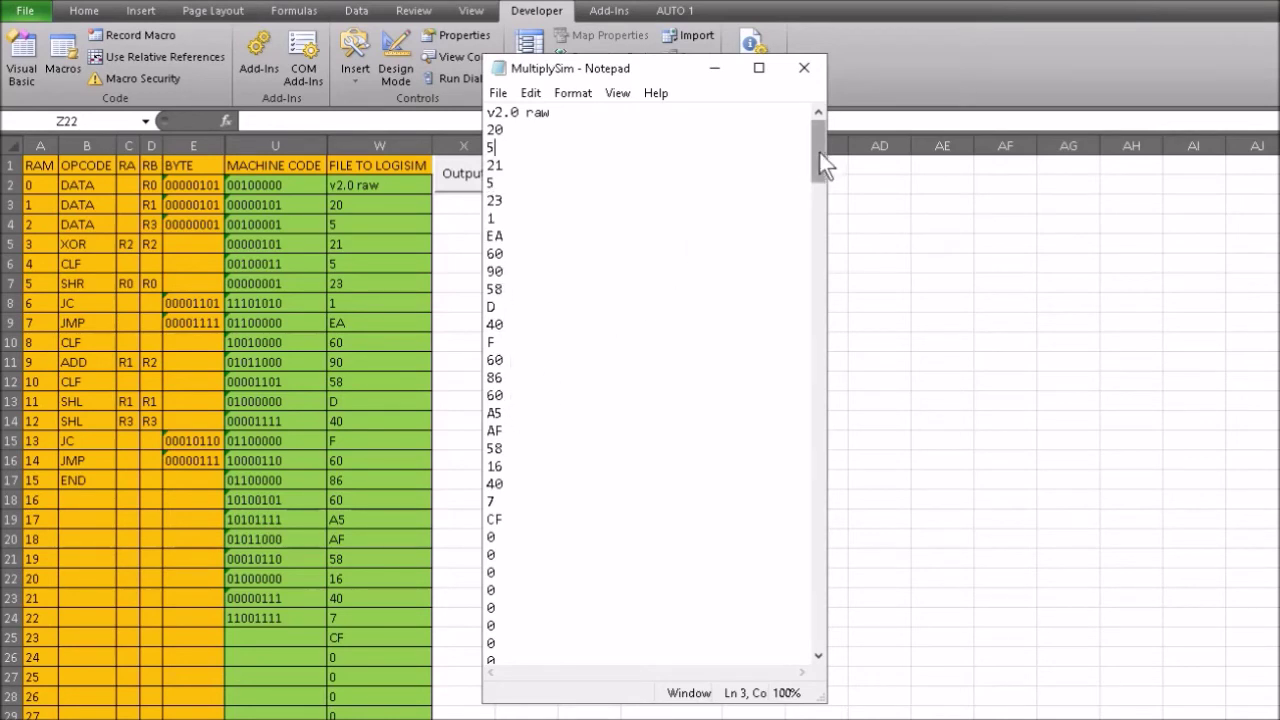
left_click_drag(822, 160, 812, 183)
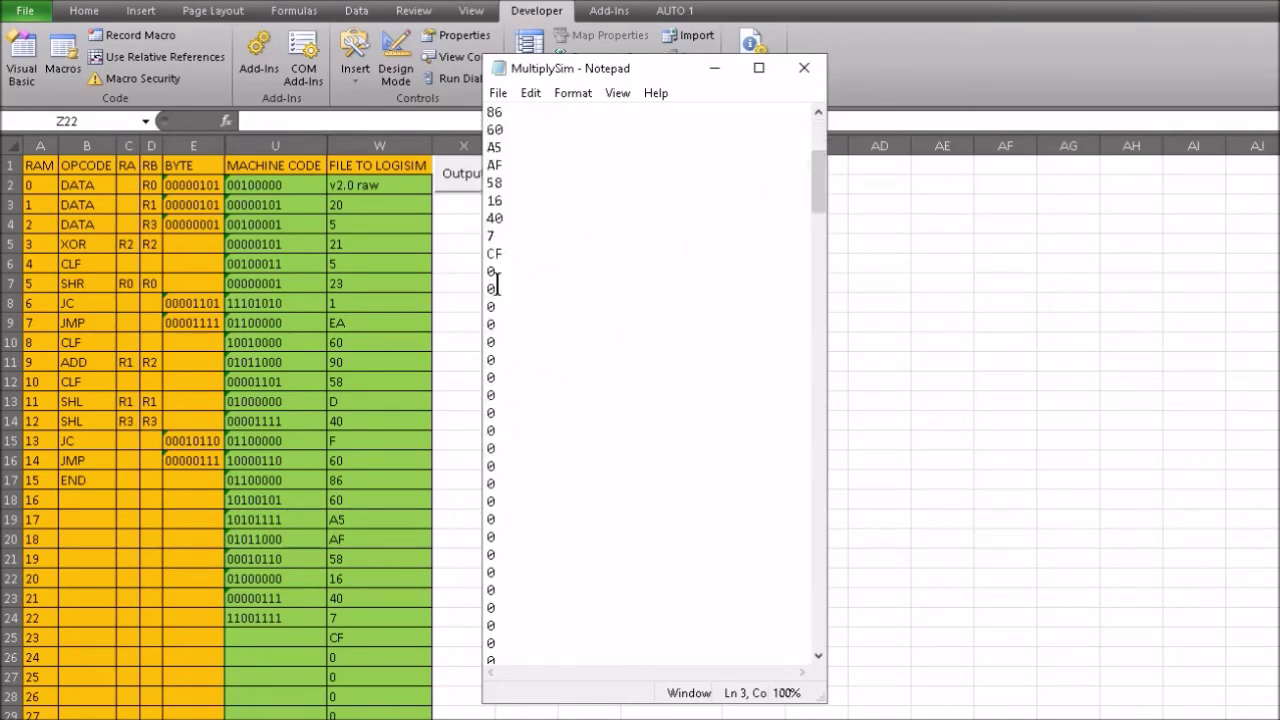
scroll(819, 190, "down", 1)
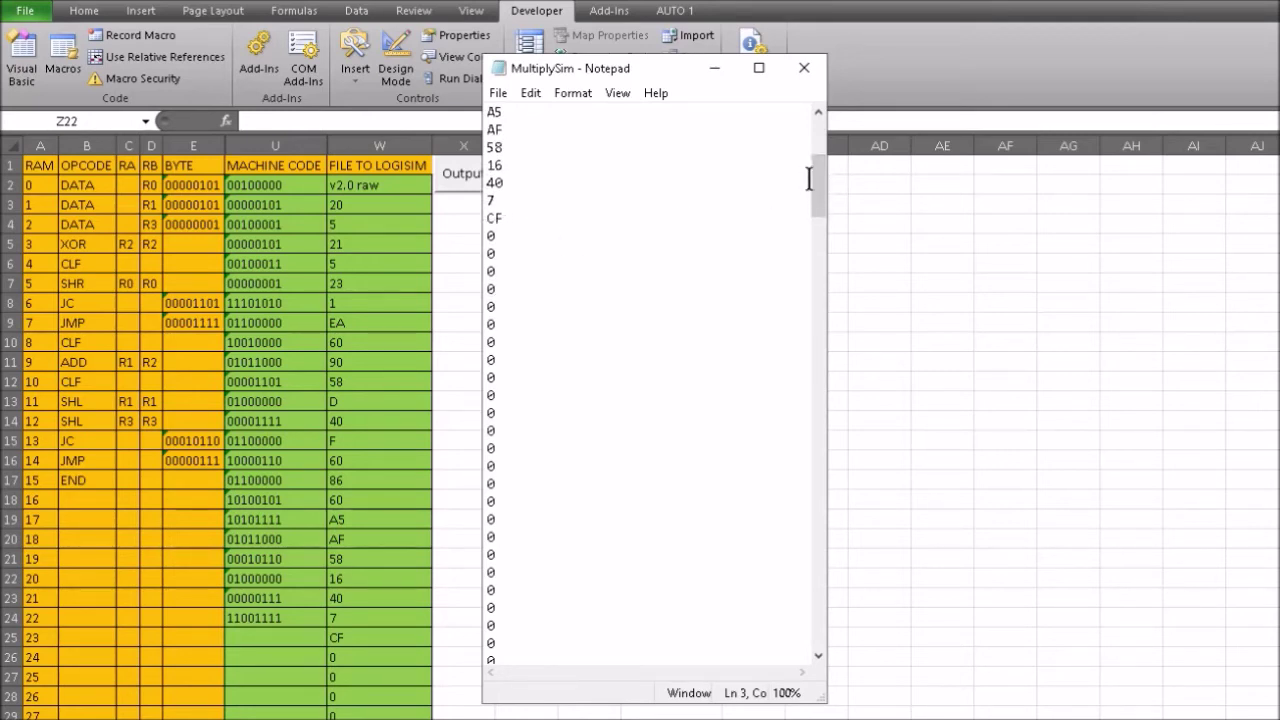
left_click_drag(817, 185, 807, 113)
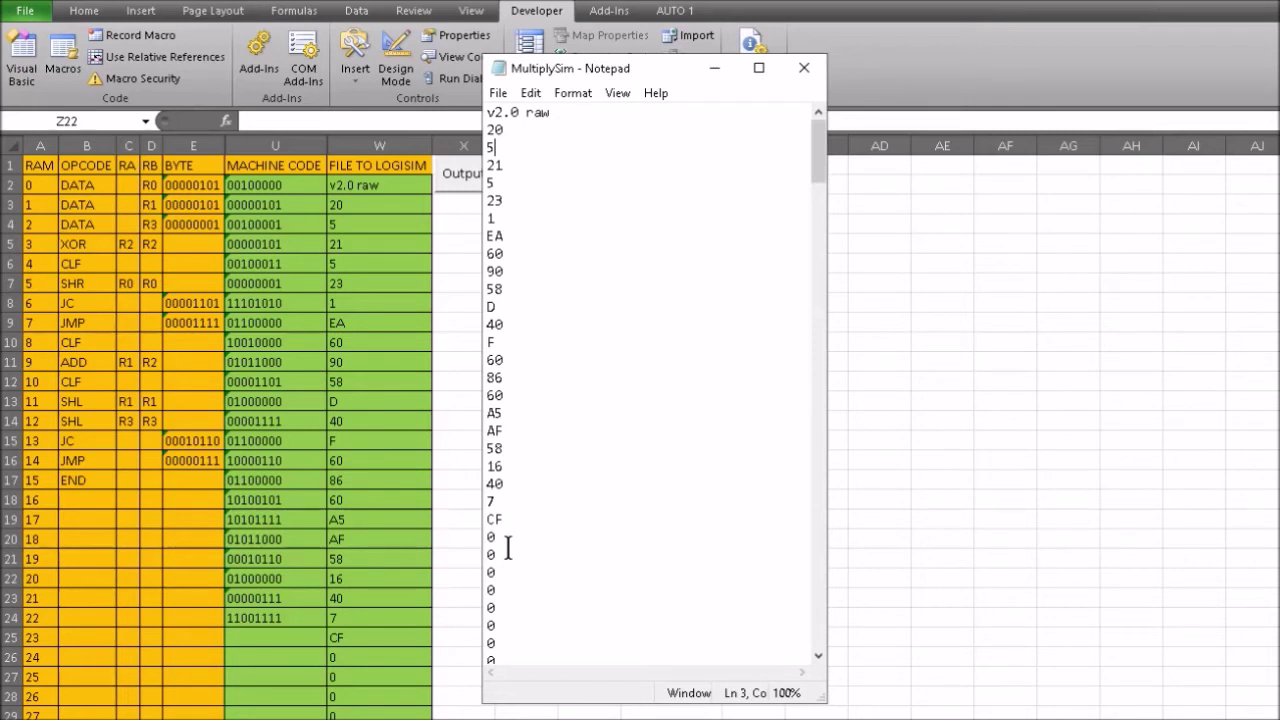
left_click(804, 70)
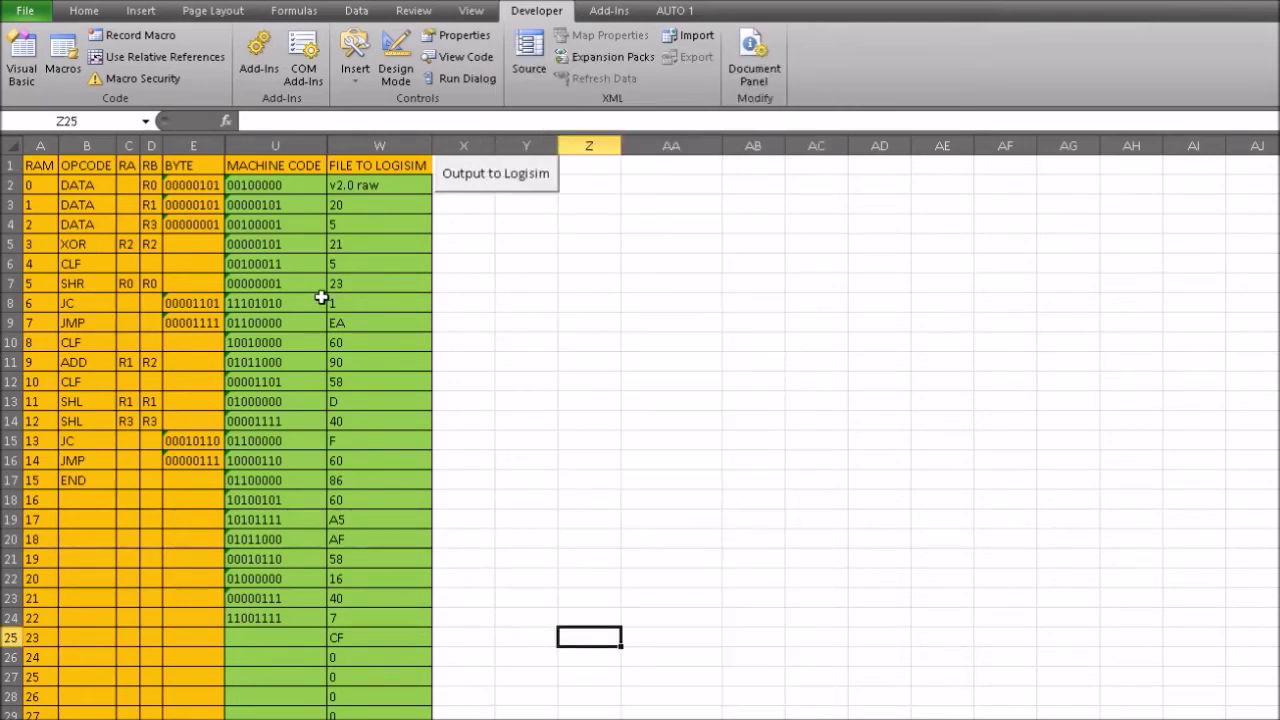
Unhide all the hidden columns between A and W, and clear the column selection.
left_click_drag(40, 146, 380, 143)
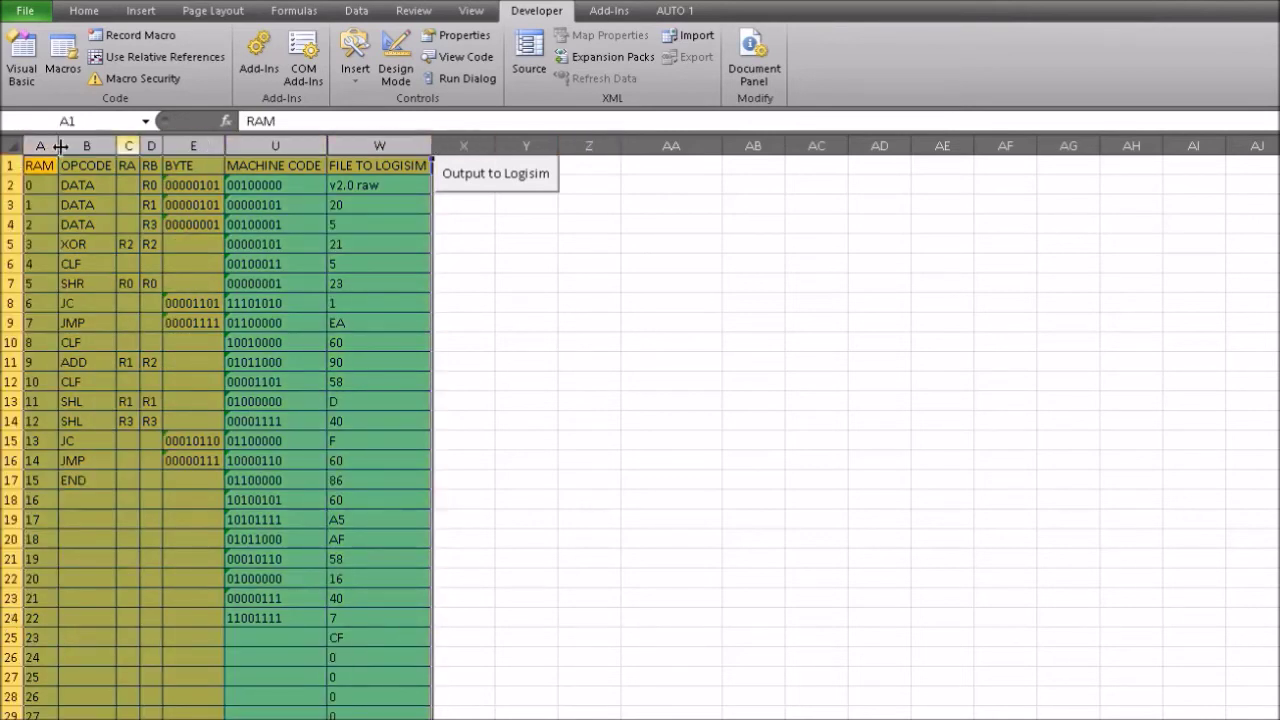
double_click(431, 144)
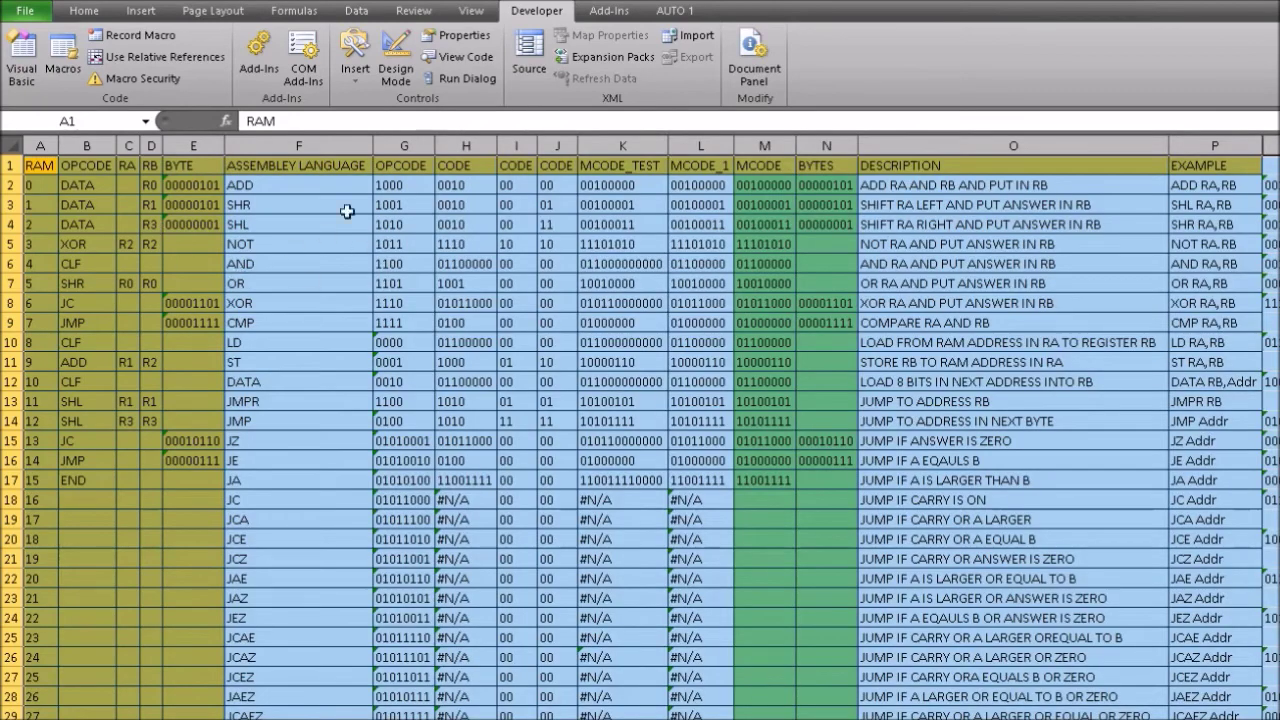
left_click(656, 381)
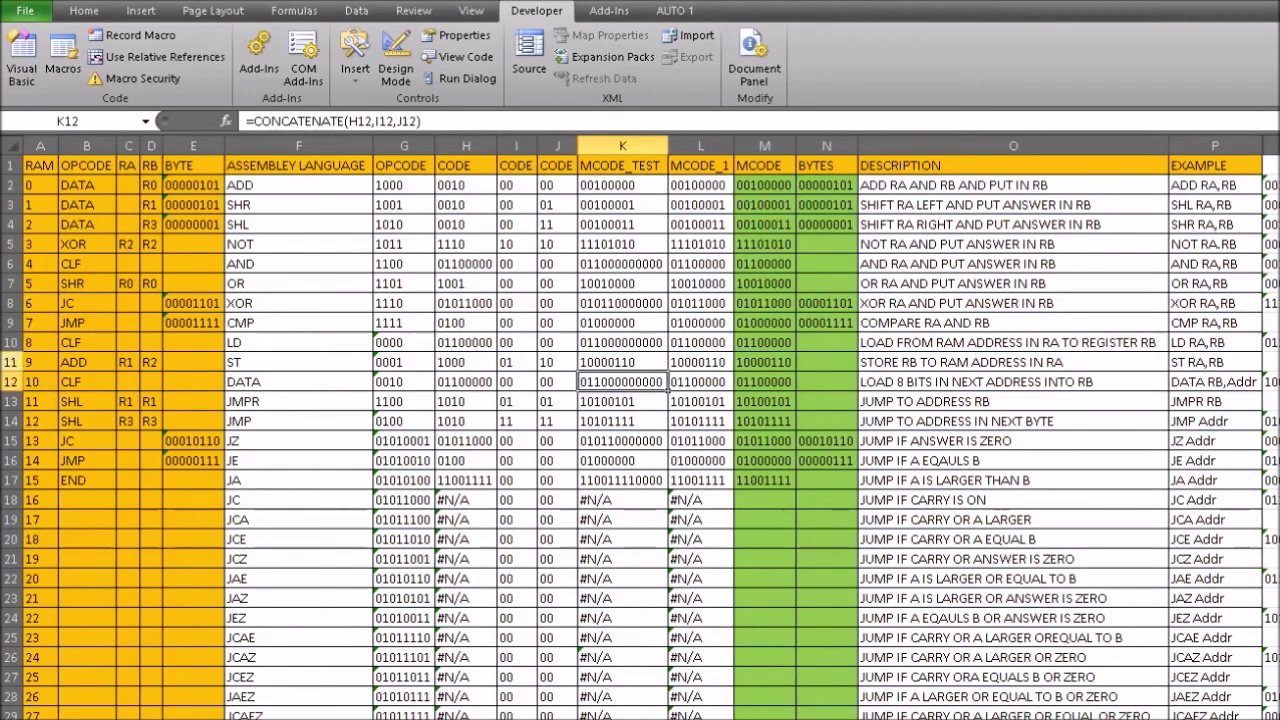
Examine row 11's ADD instruction encoding and the lookup formula in its MCODE cell, M11.
left_click(12, 362)
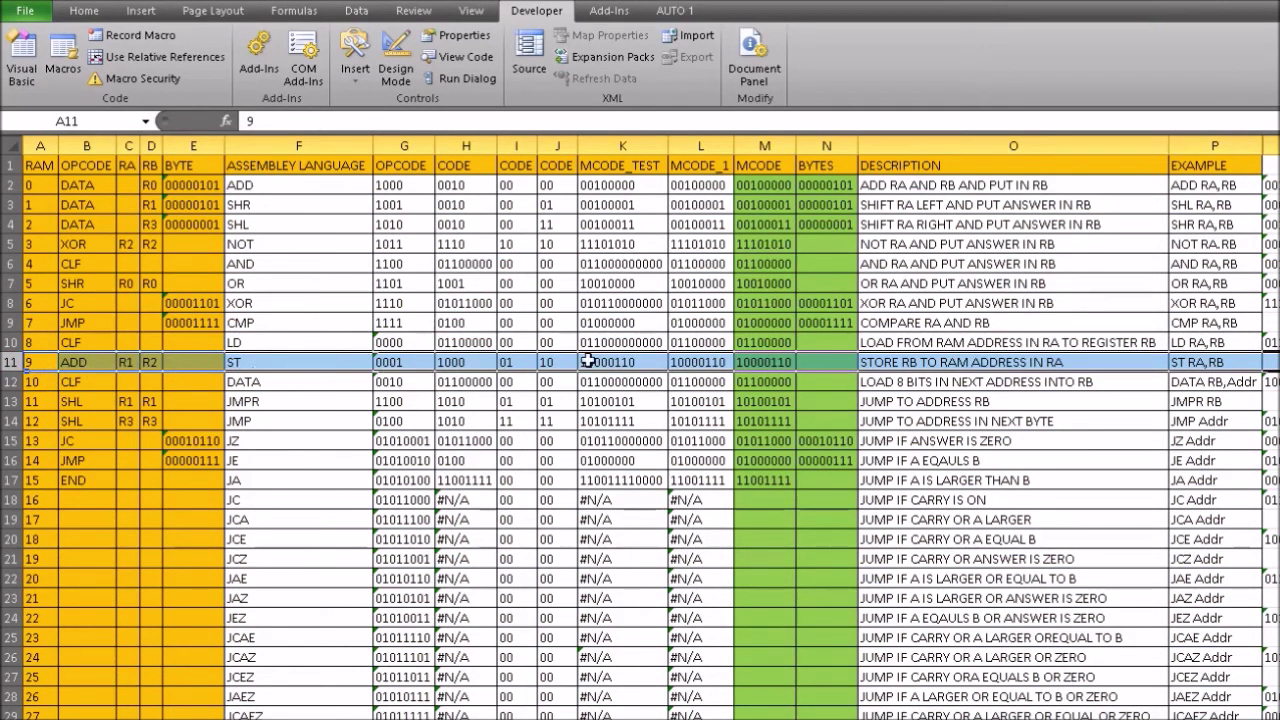
left_click(757, 365)
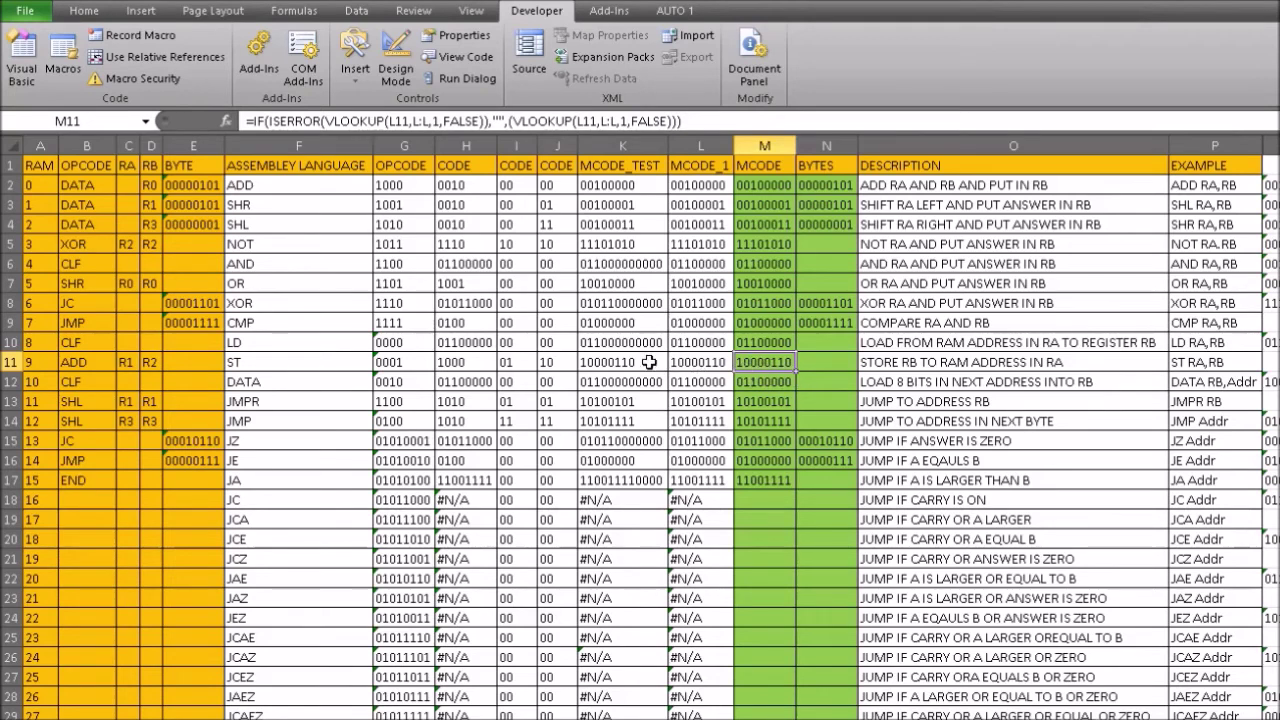
Examine row 11's ADD encoding through its registers in C11 and D11, the lookup formula in H11, and the CONCATENATE formula in K11.
left_click(11, 362)
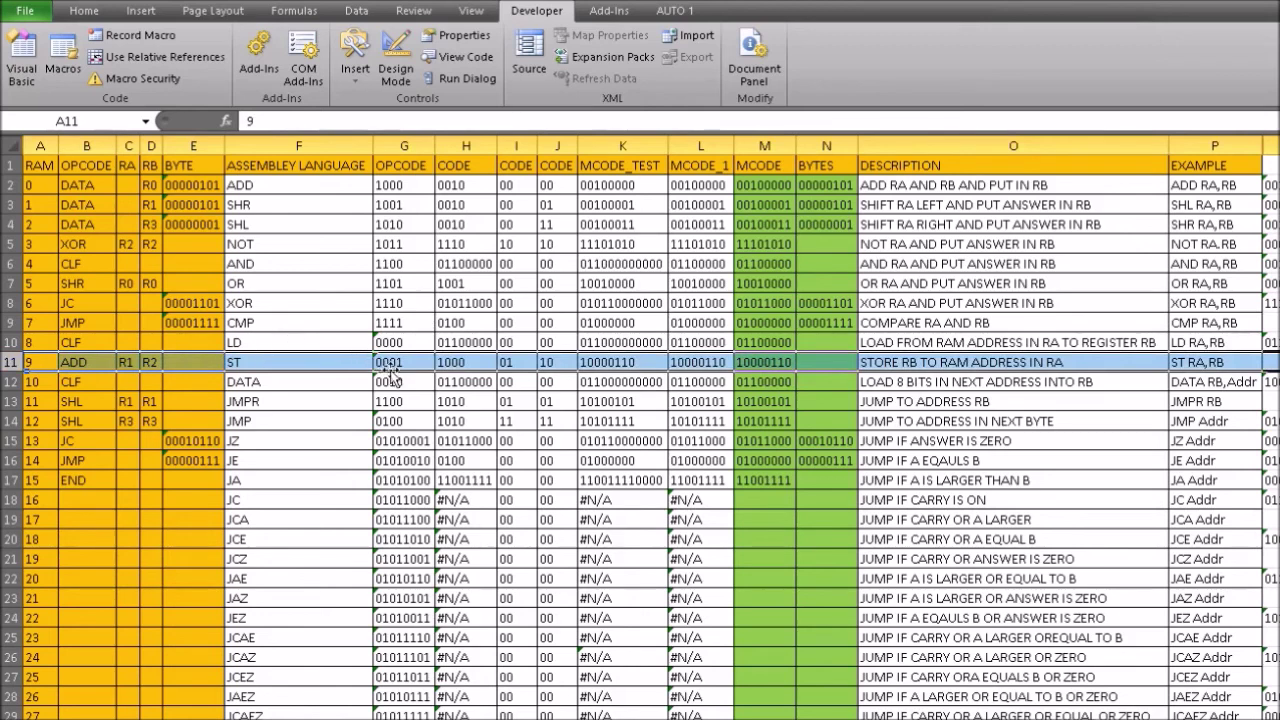
left_click(459, 364)
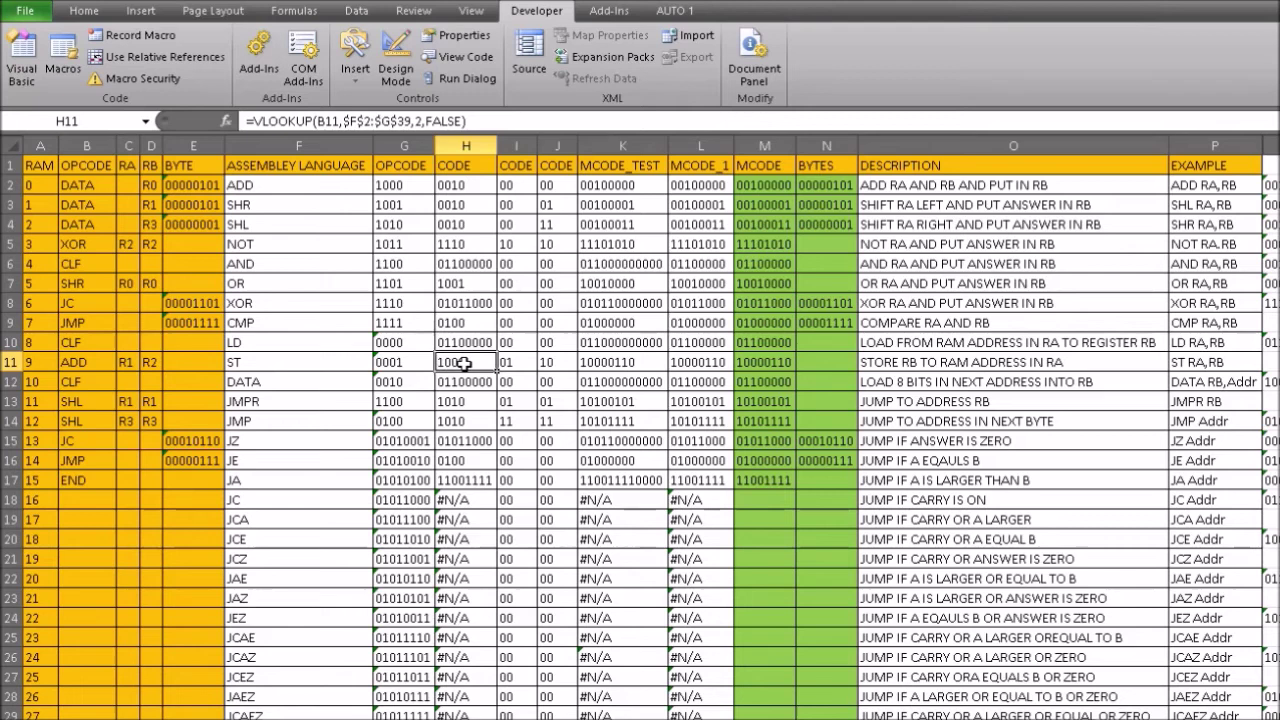
left_click(125, 367)
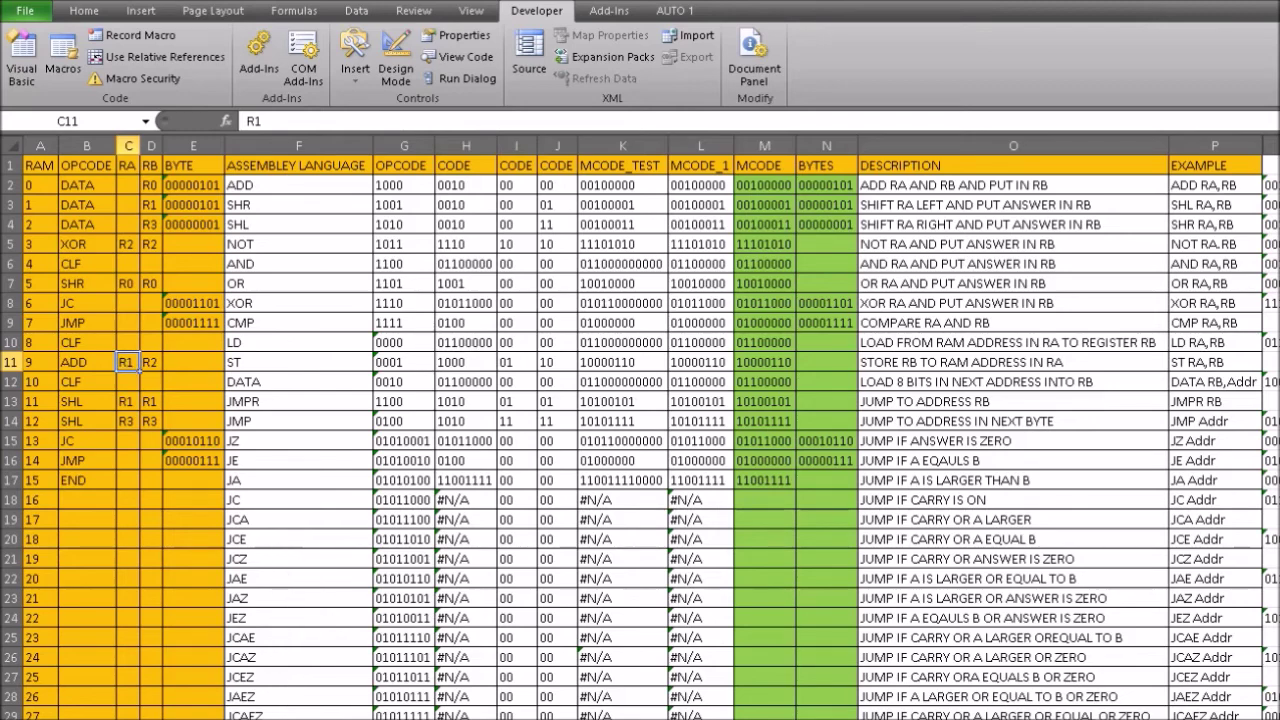
scroll(245, 688, "down", 2)
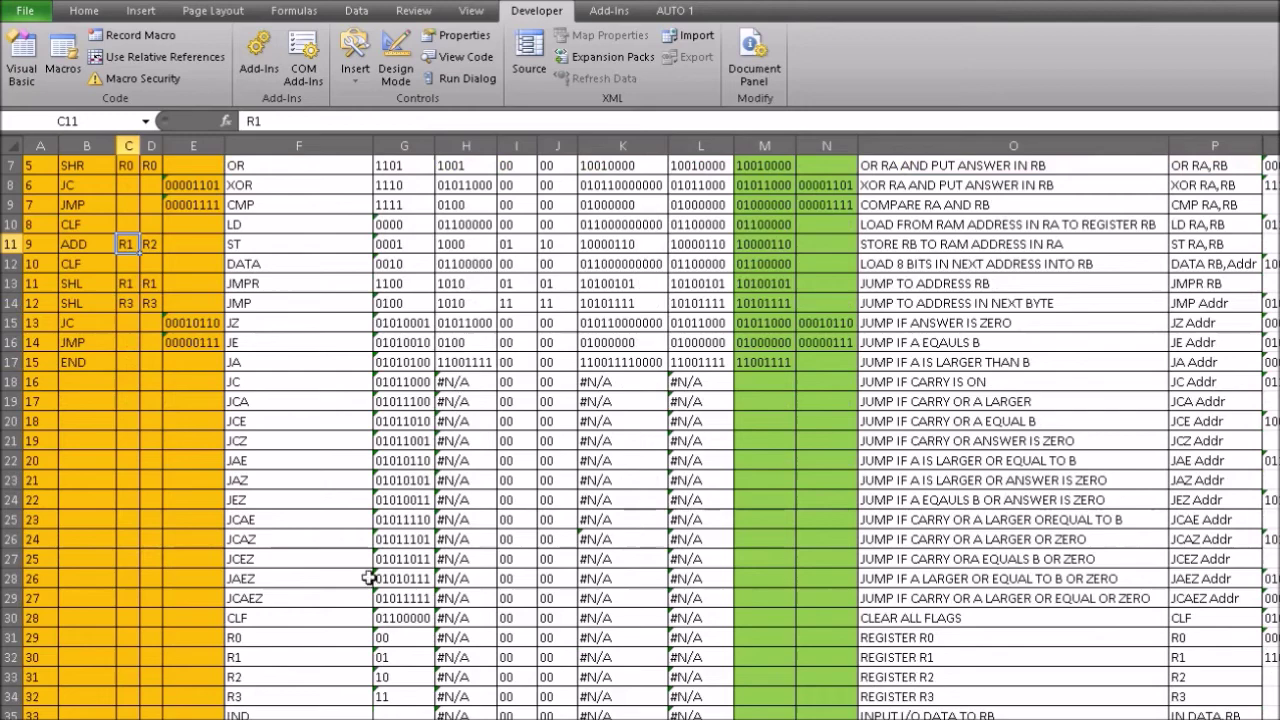
scroll(366, 566, "up", 2)
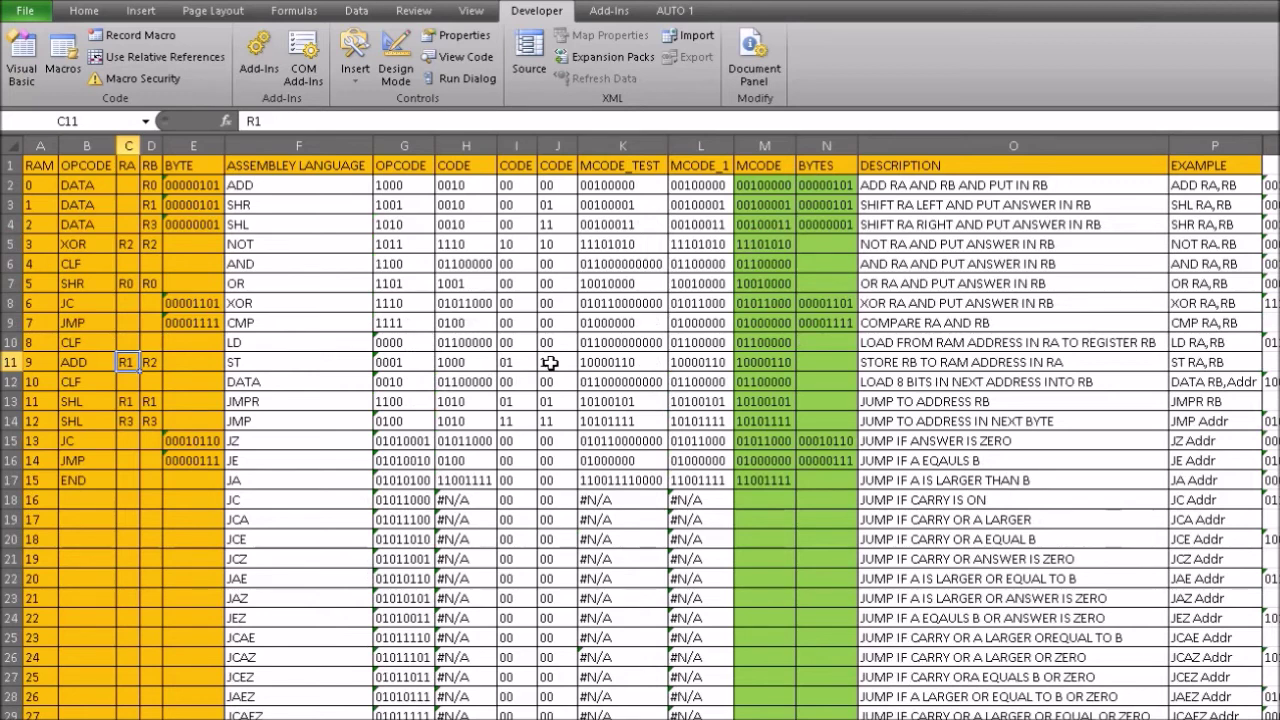
left_click(150, 365)
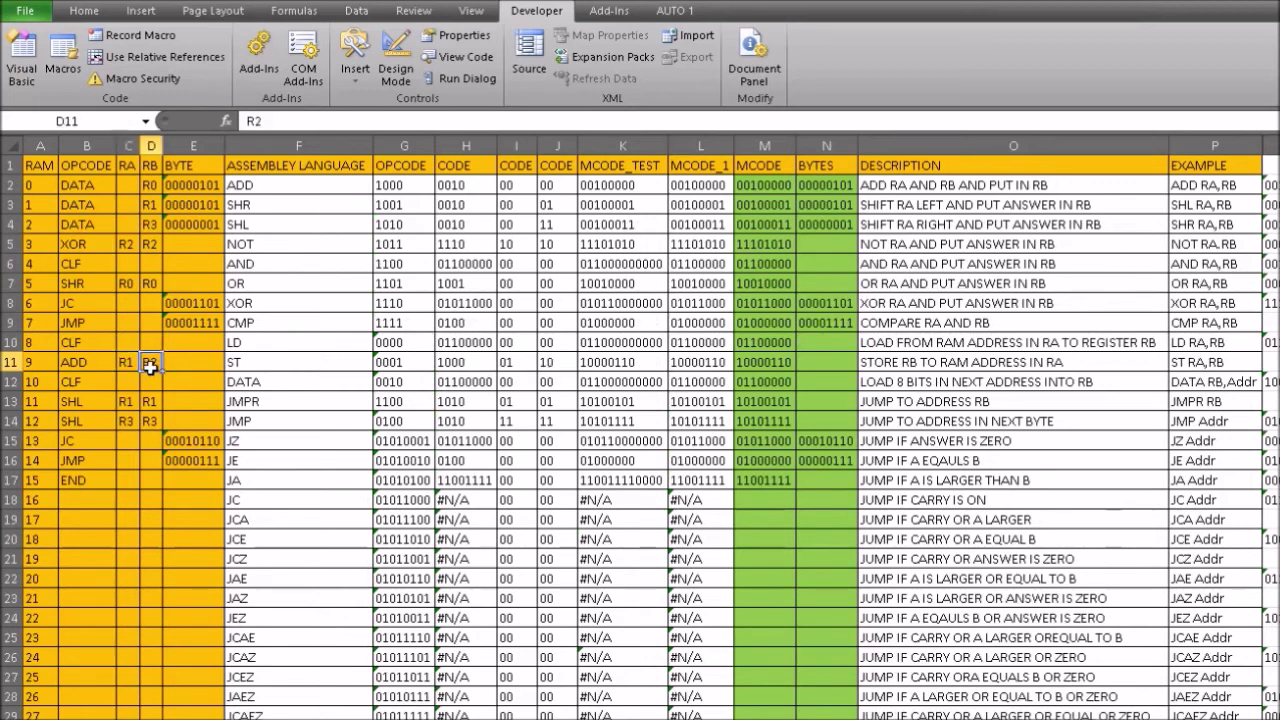
left_click(298, 146)
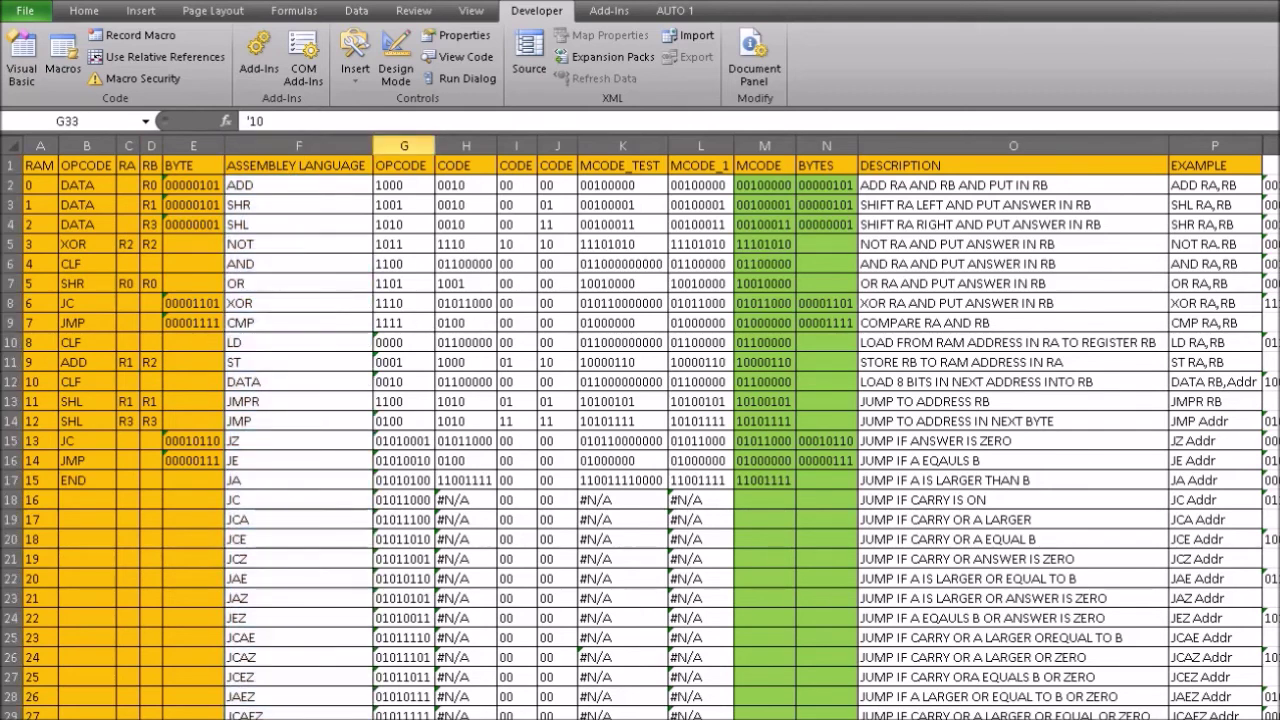
left_click(8, 362)
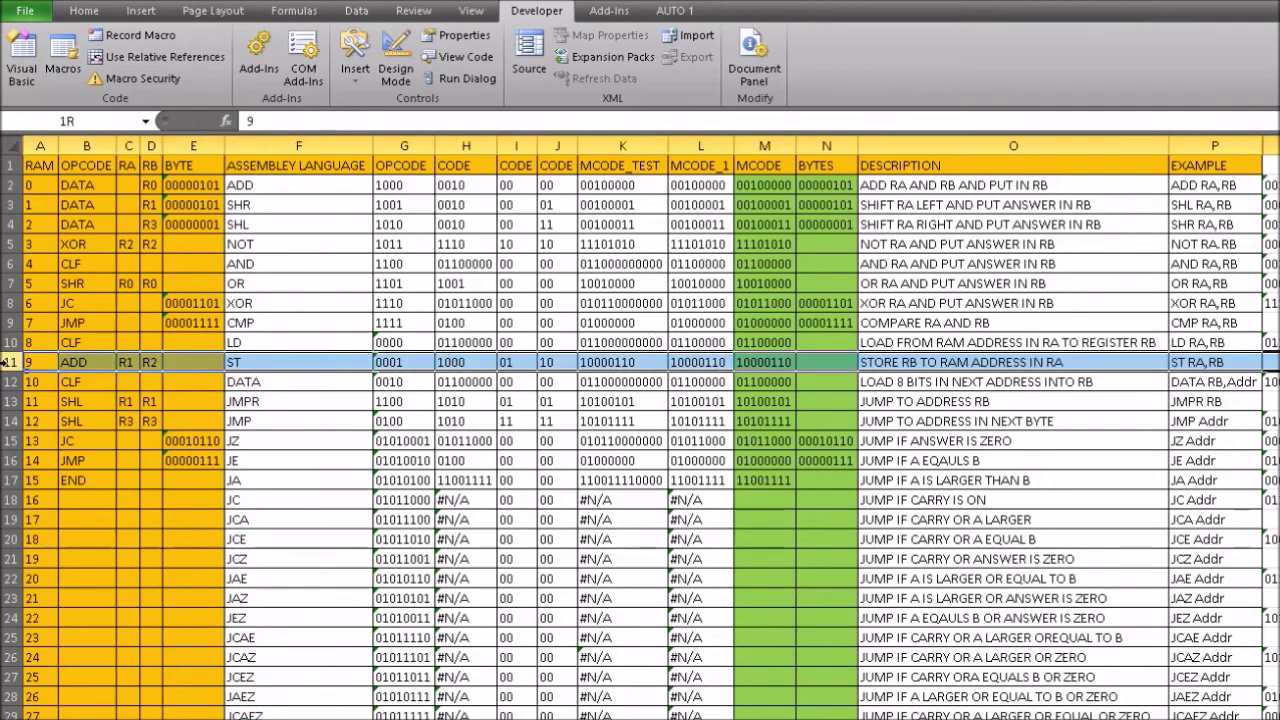
left_click(458, 364)
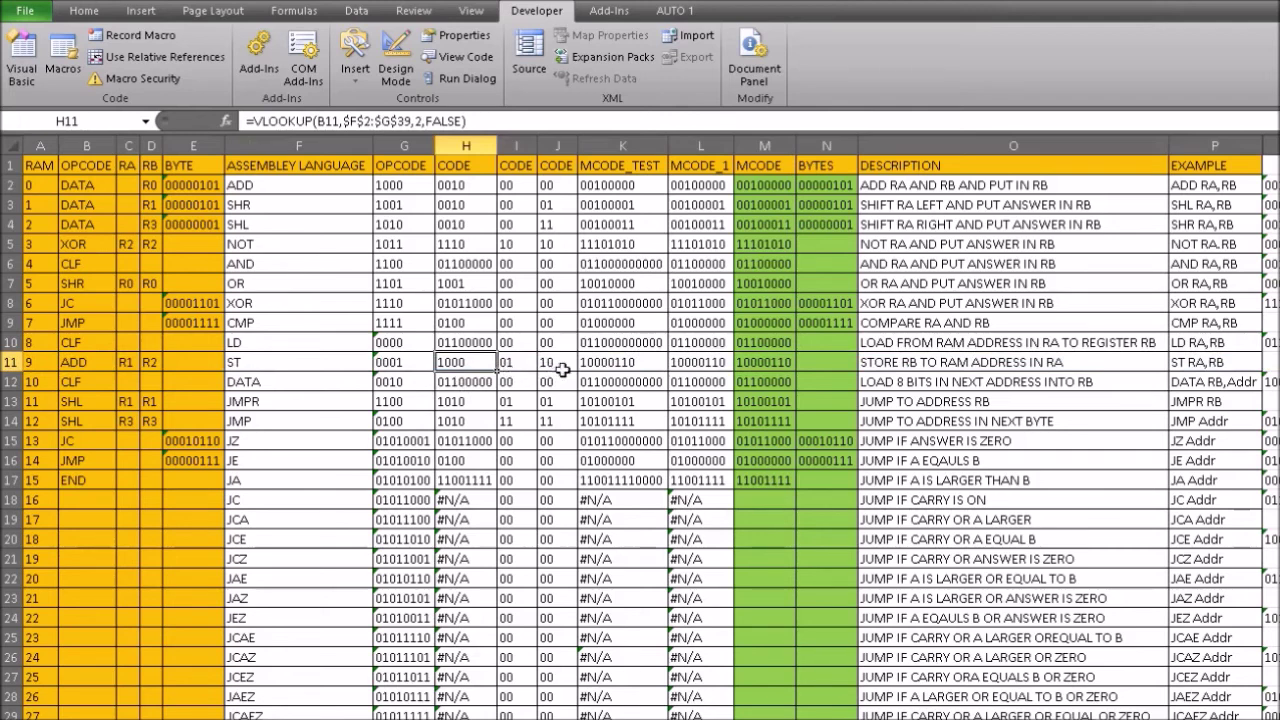
left_click(614, 369)
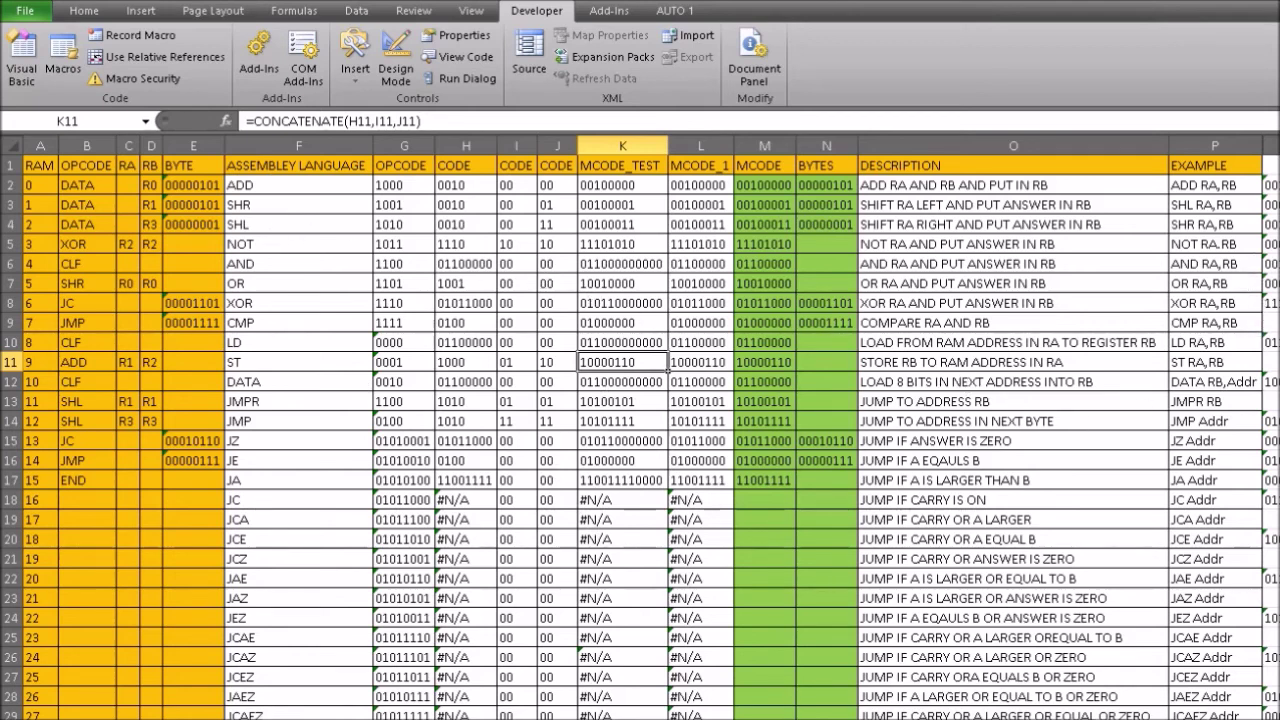
Examine the DATA instructions in rows 2 to 4, comparing their register and byte entries with the formulas in the MCODE and BYTES columns.
left_click(774, 189)
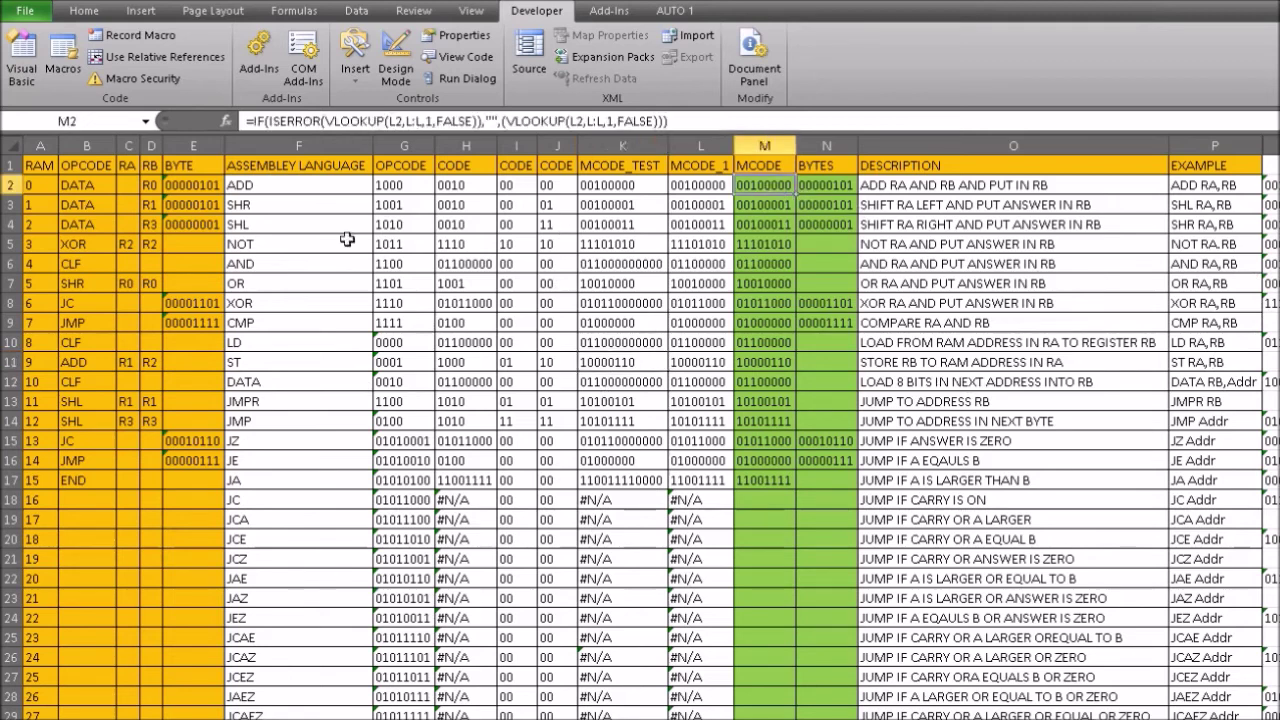
left_click(128, 187)
left_click(150, 187)
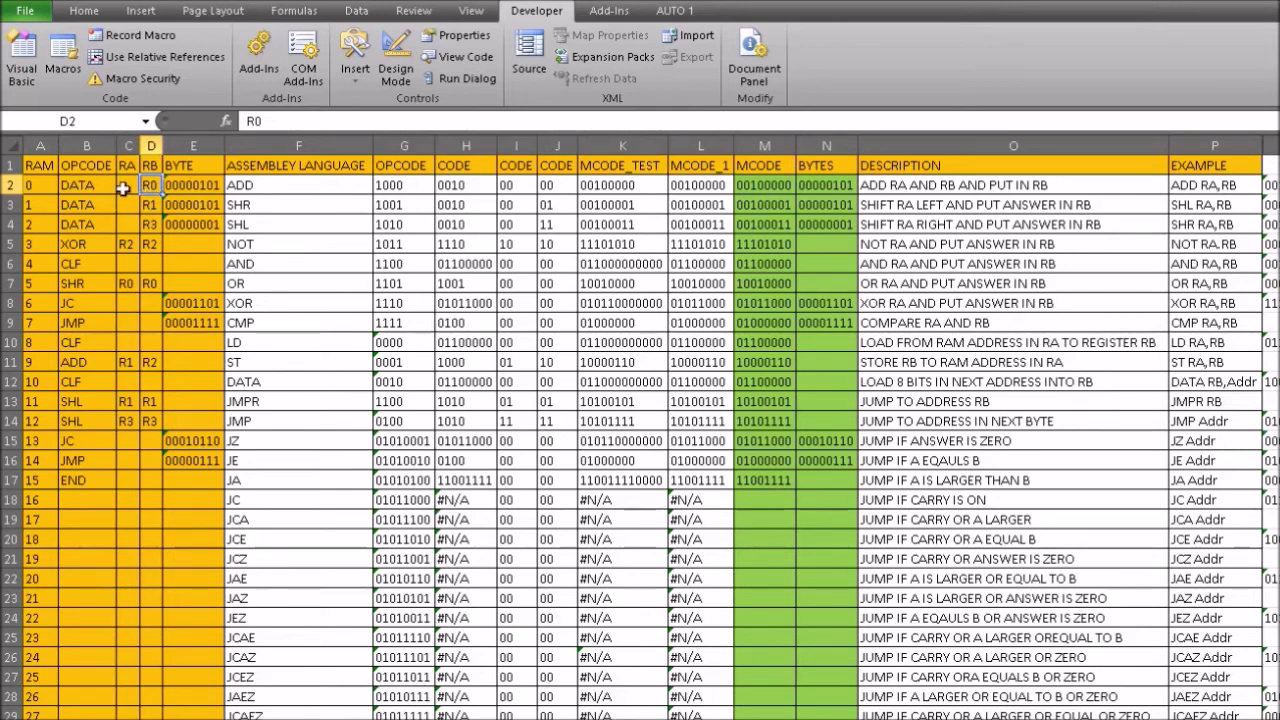
left_click(188, 186)
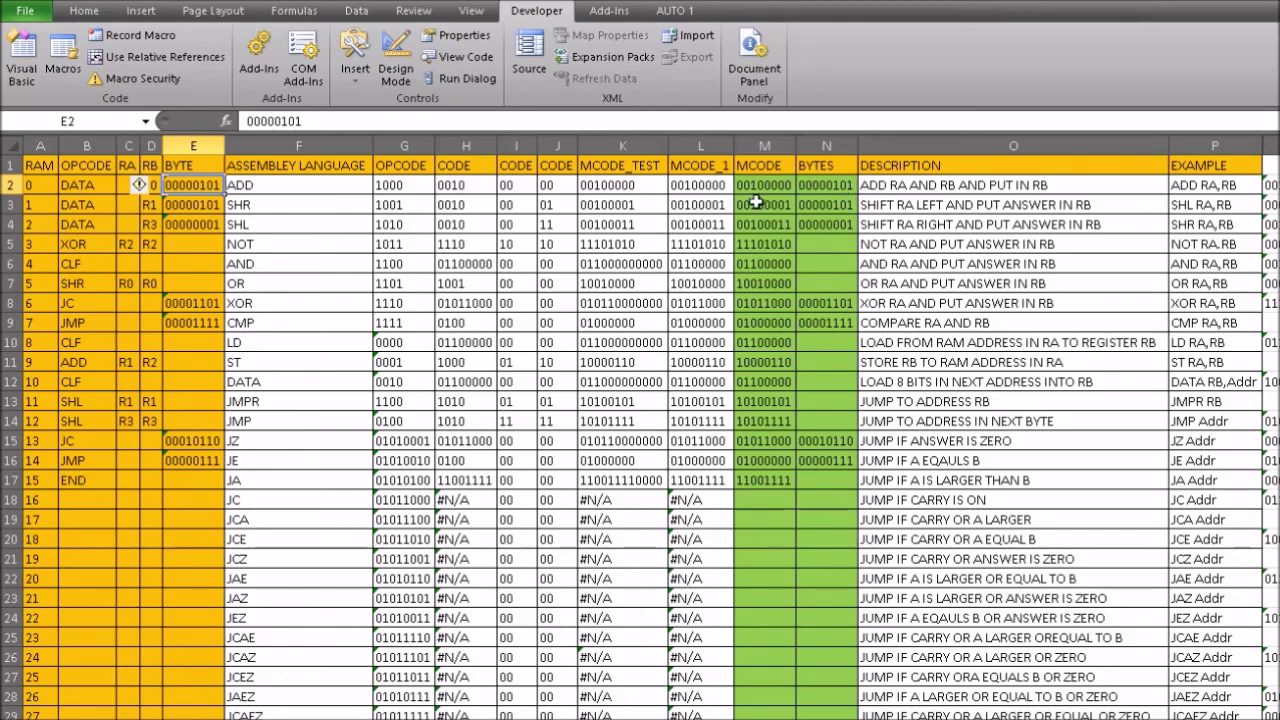
left_click(824, 185)
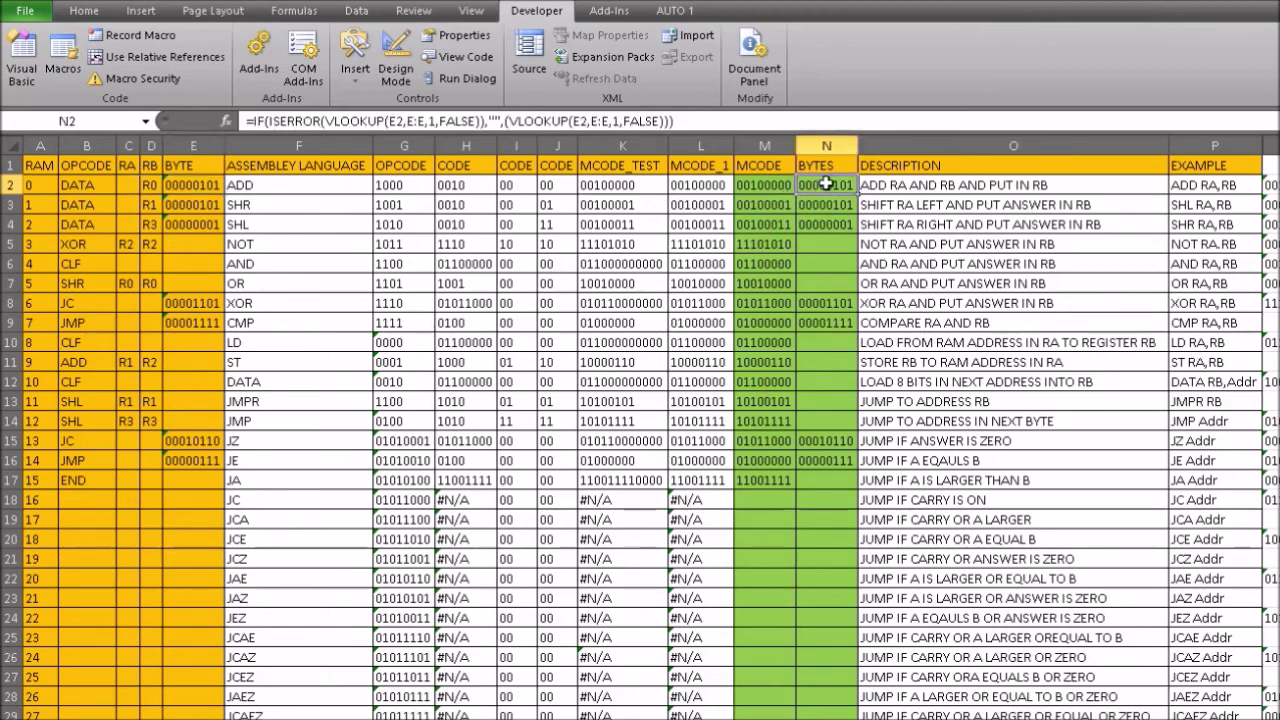
left_click(760, 204)
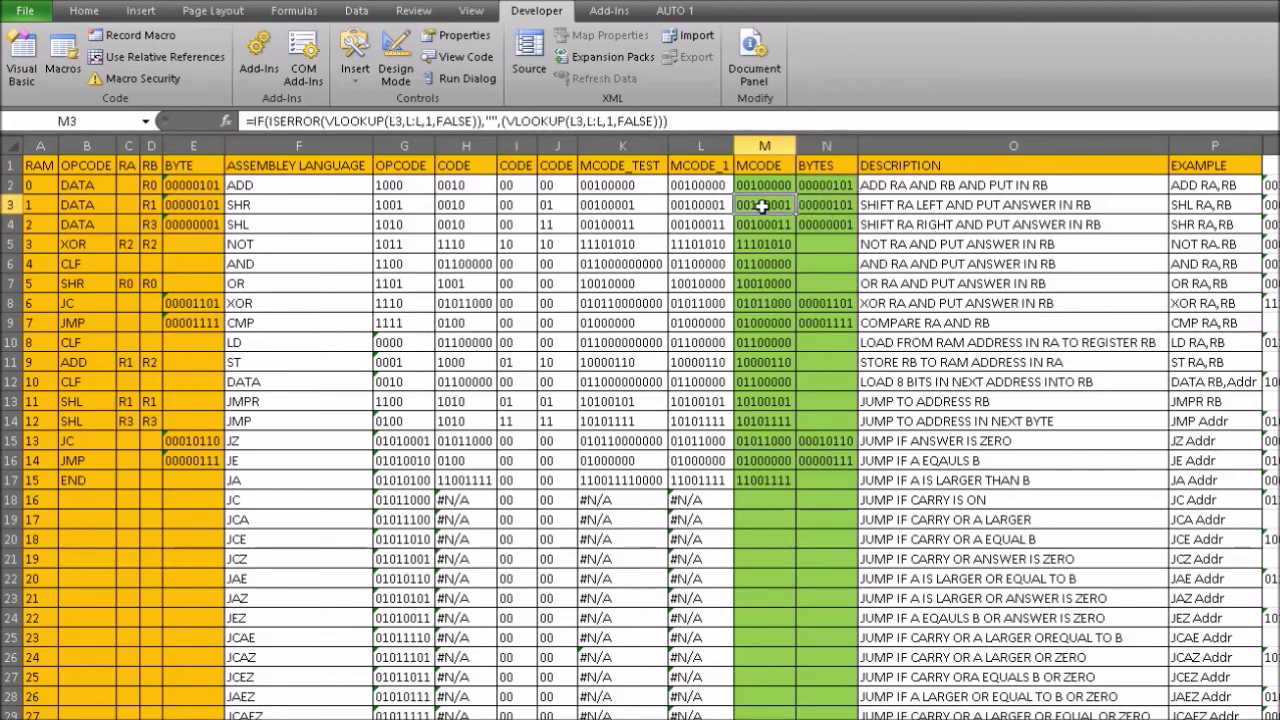
left_click(830, 206)
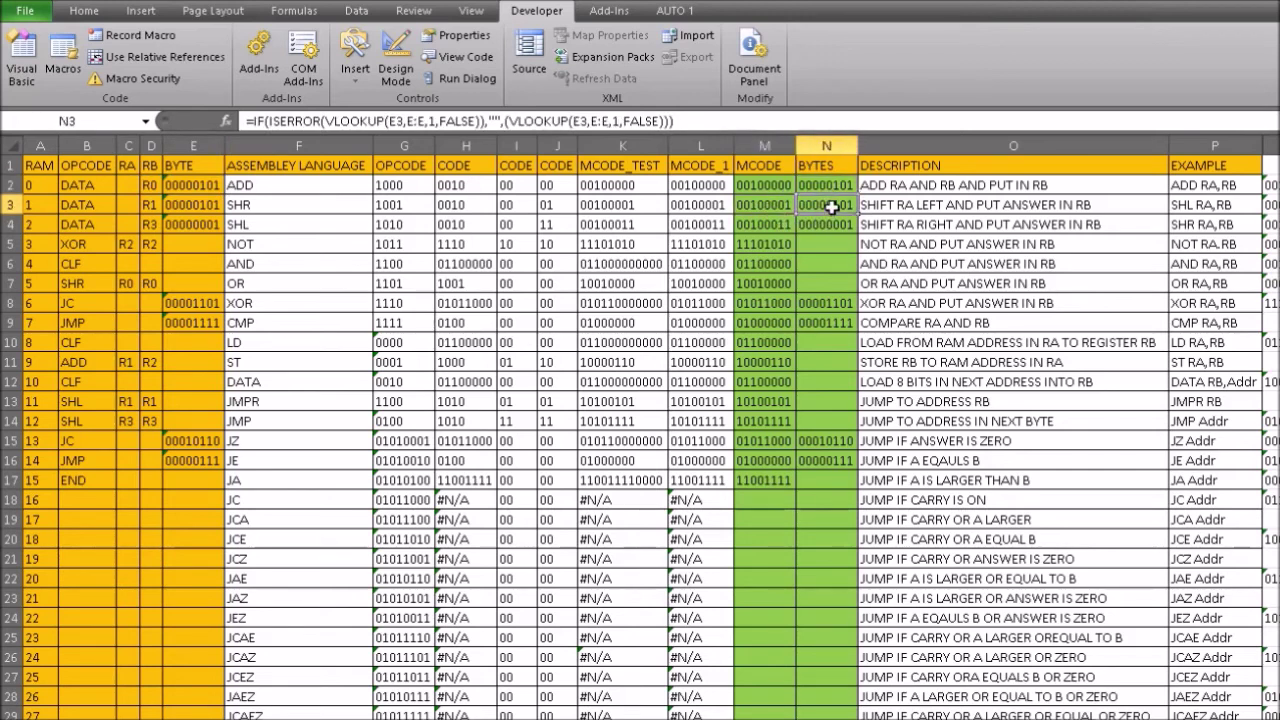
left_click(763, 229)
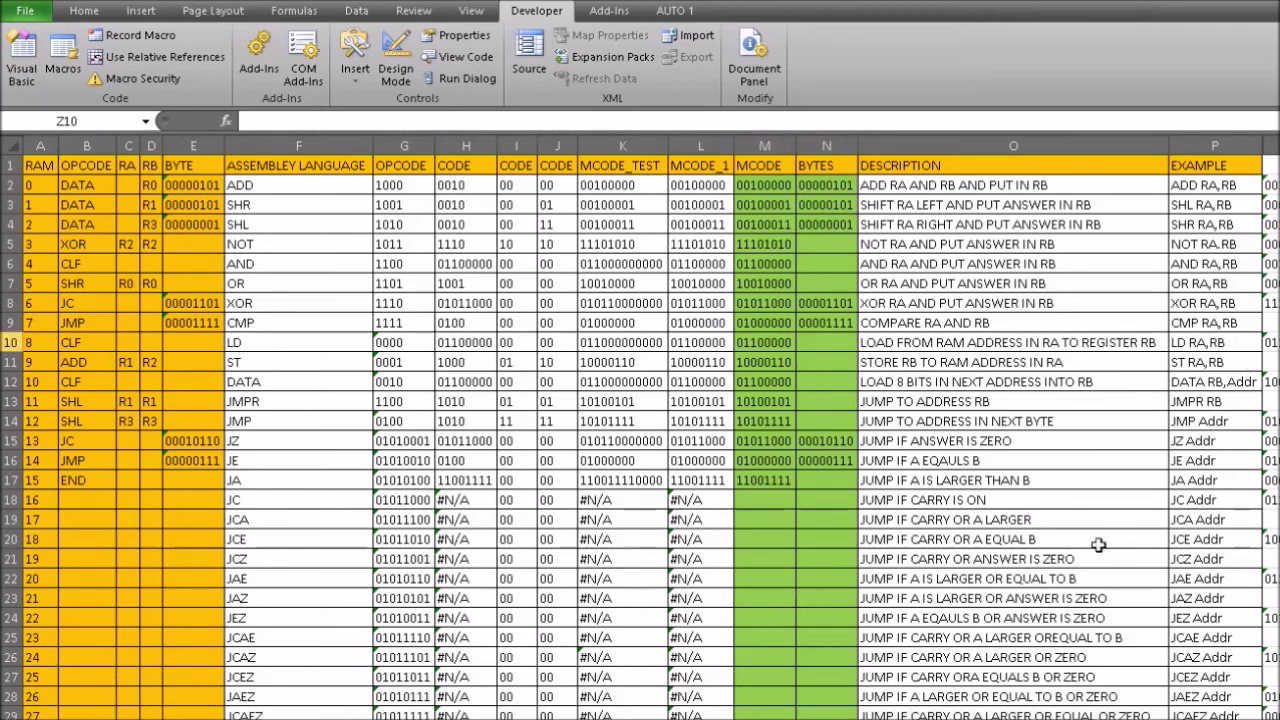
Turn on Design Mode and hide the DESCRIPTION and EXAMPLE columns, O and P.
scroll(640, 430, "right", 2)
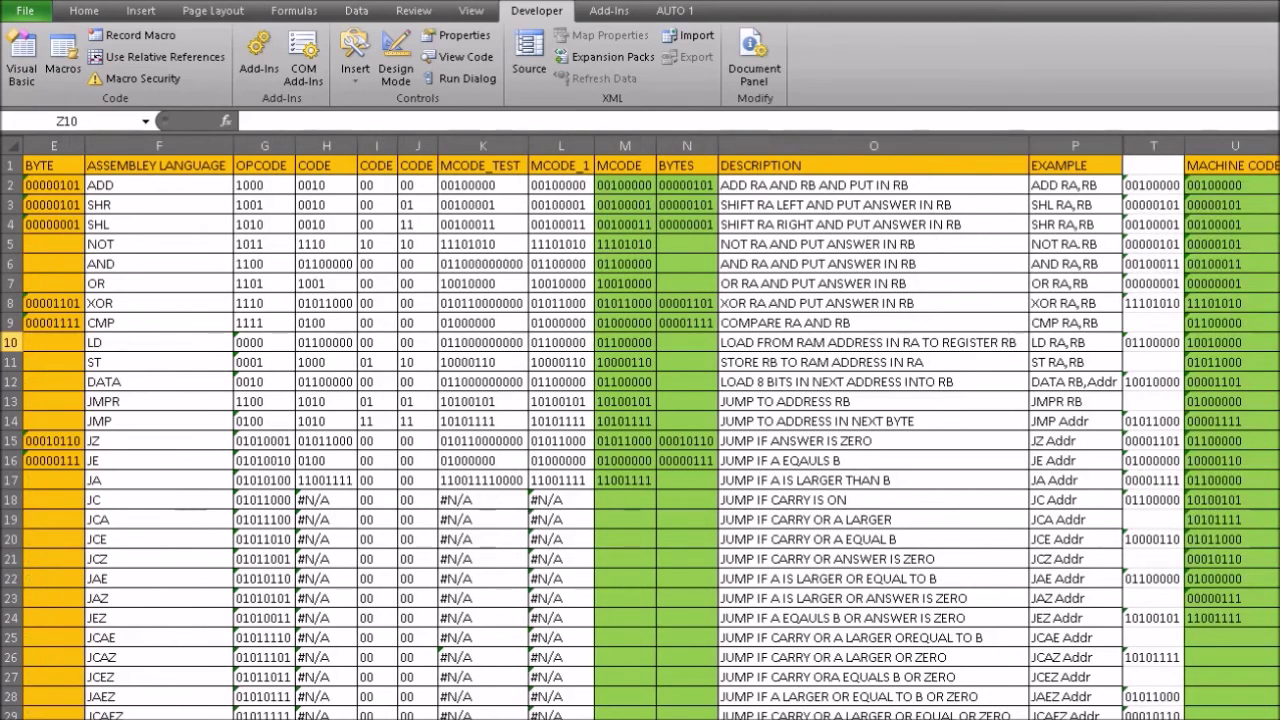
left_click(394, 73)
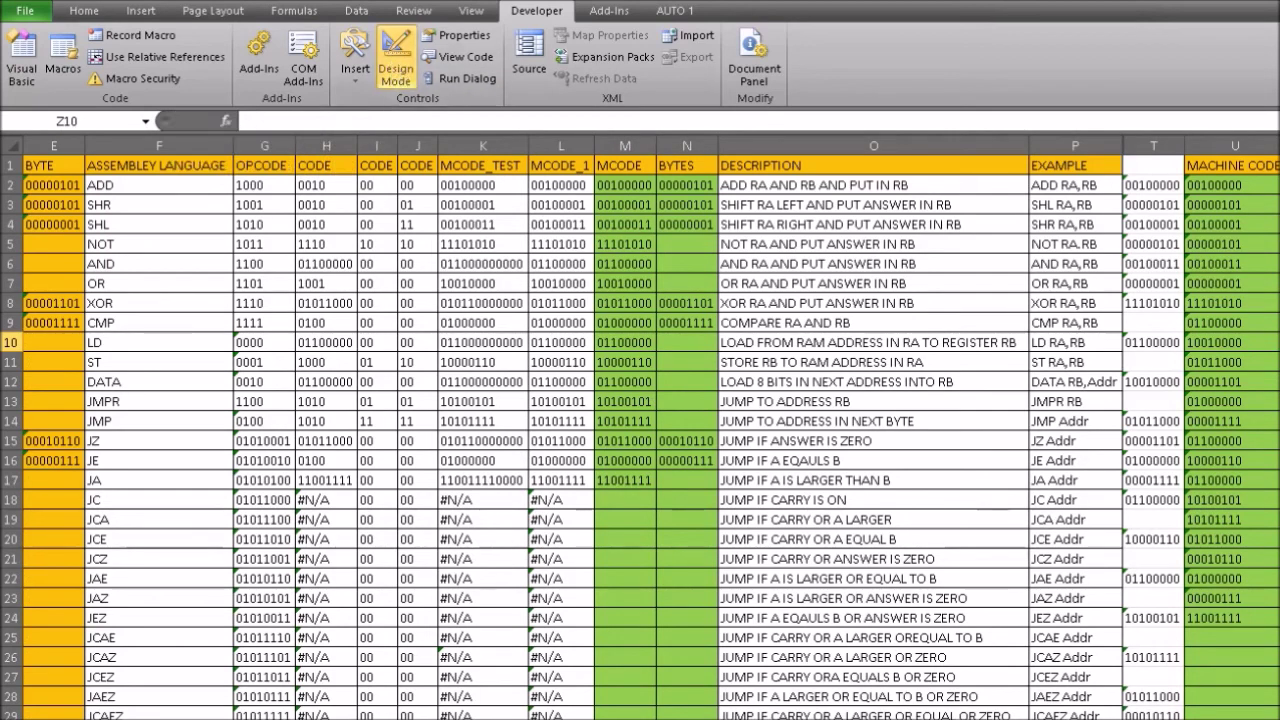
left_click_drag(810, 143, 1066, 141)
right_click(928, 146)
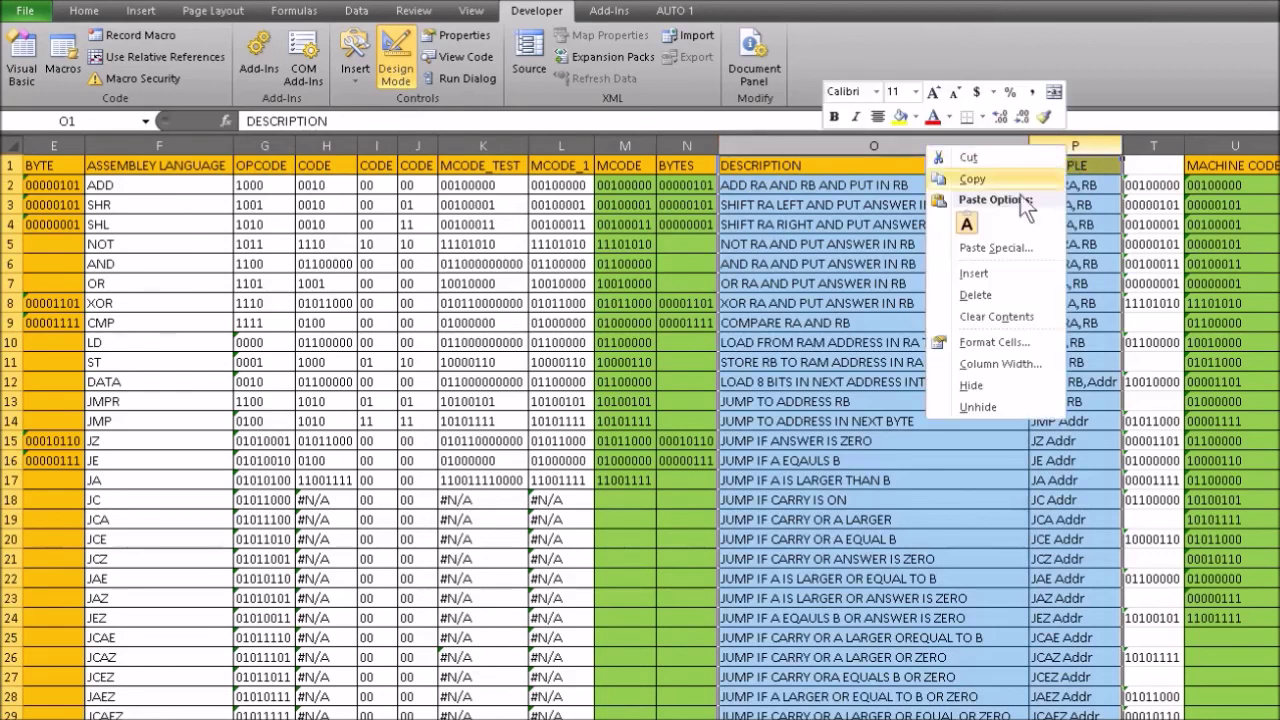
left_click(971, 386)
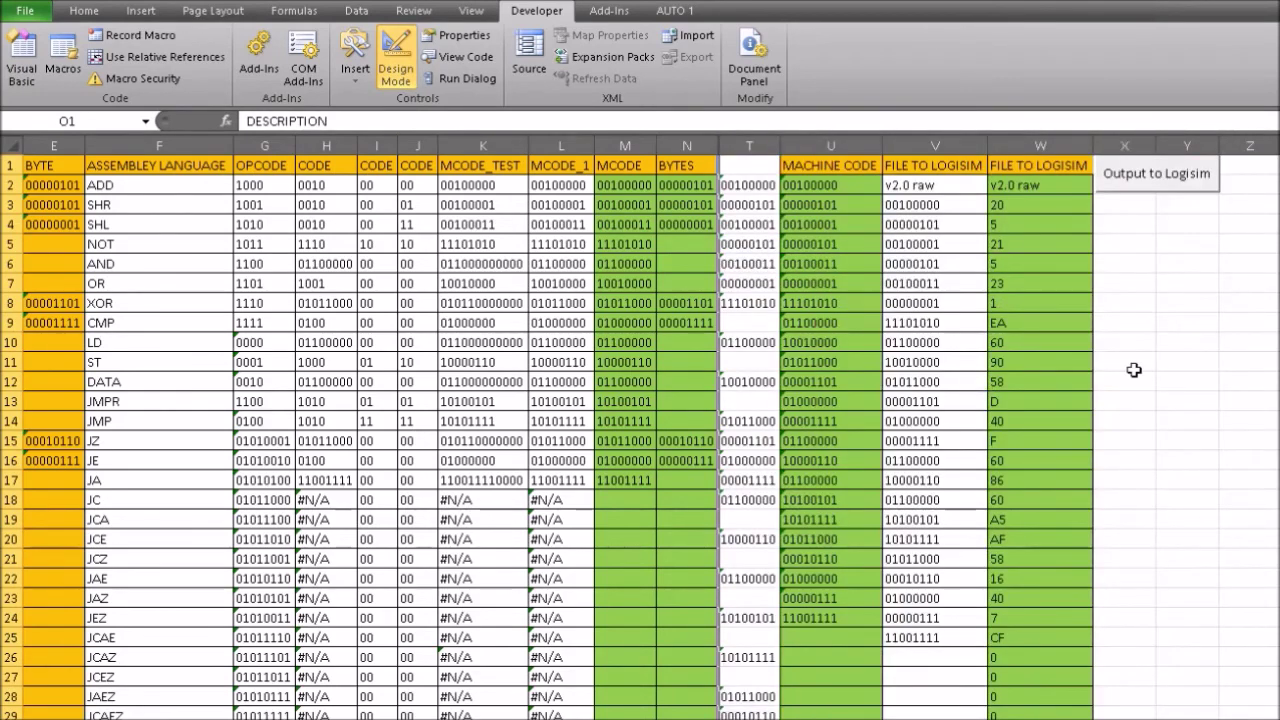
Open the Output to Logisim button's macro code, step through its first lines in the debugger, and run the rest.
double_click(1155, 183)
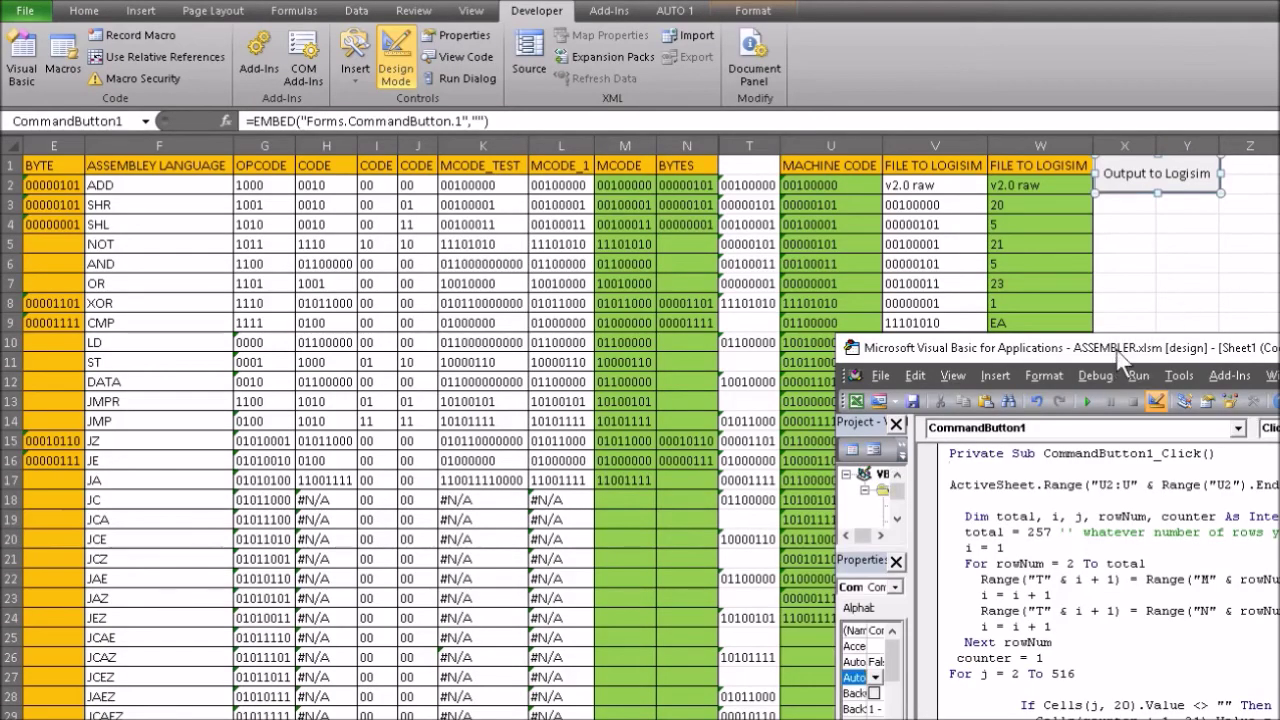
left_click_drag(1117, 350, 350, 500)
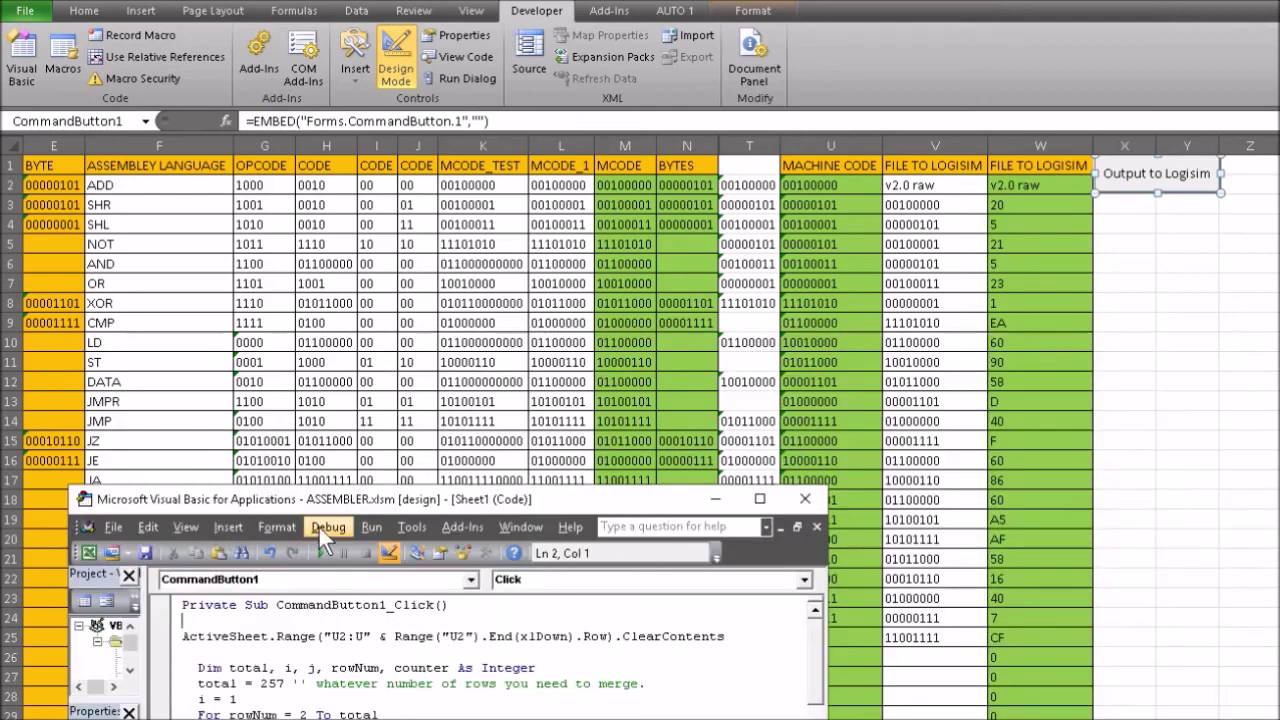
left_click(320, 526)
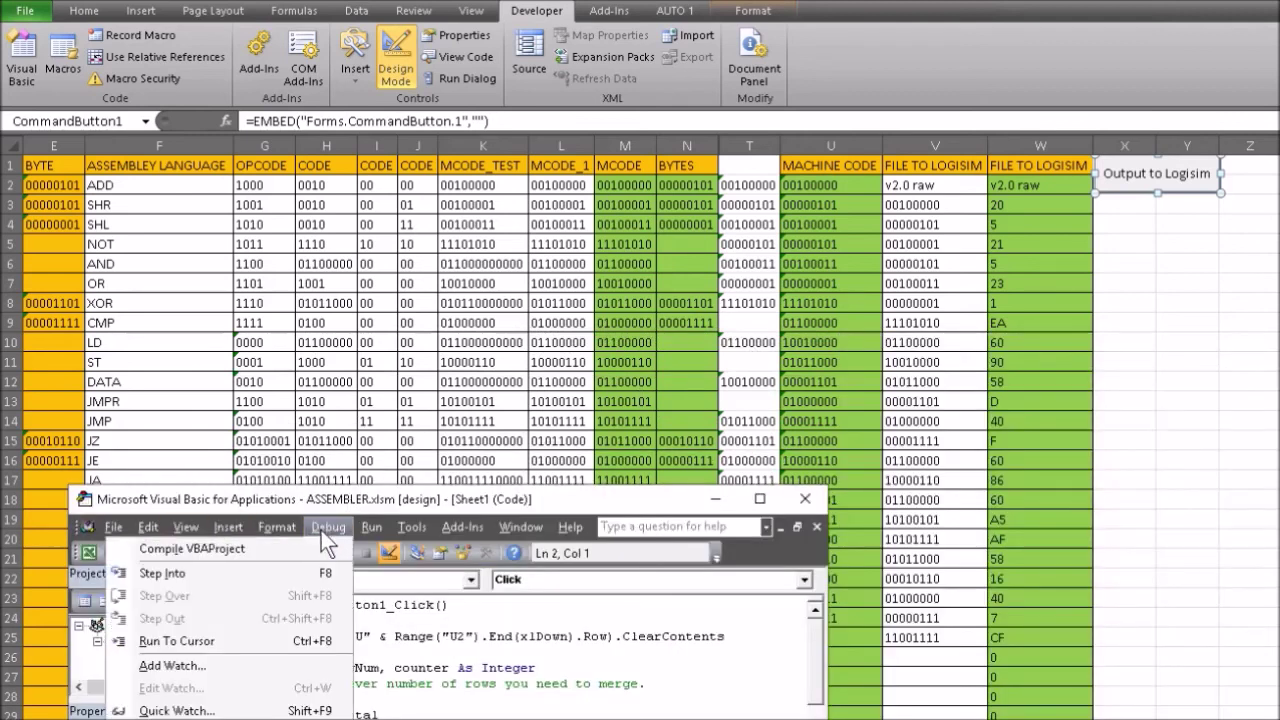
left_click(160, 579)
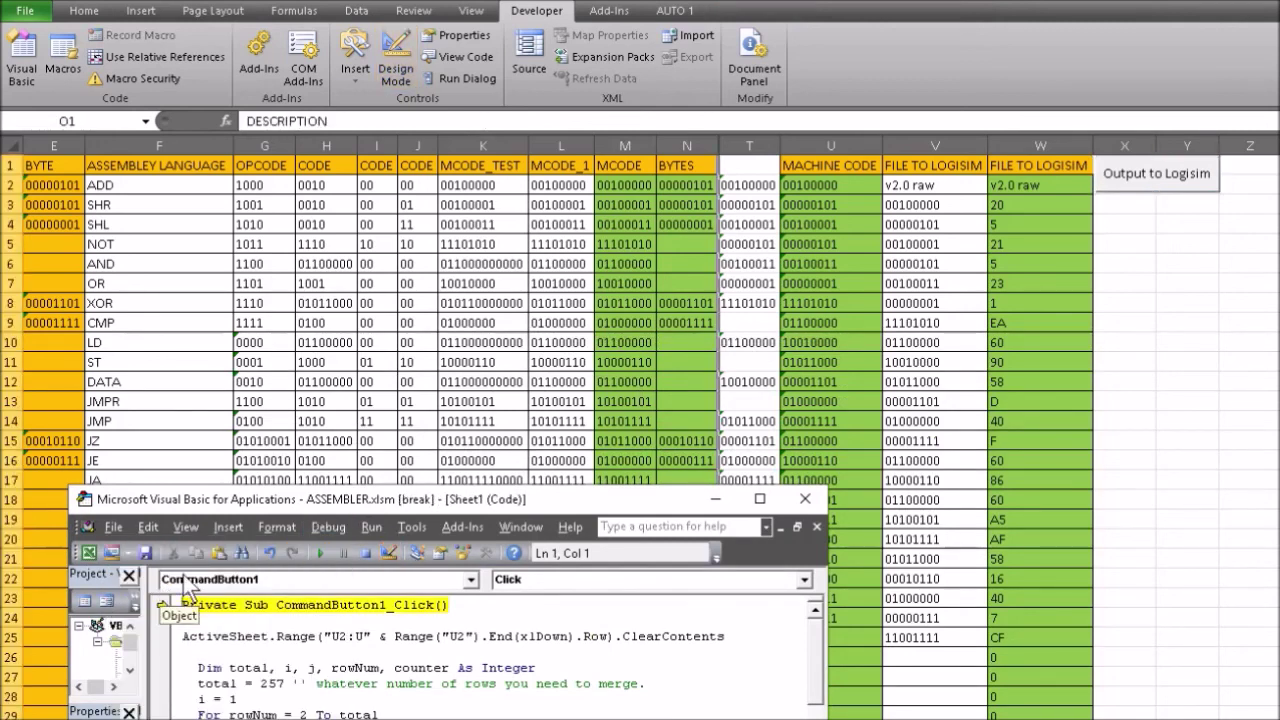
key("F8")
key("F8")
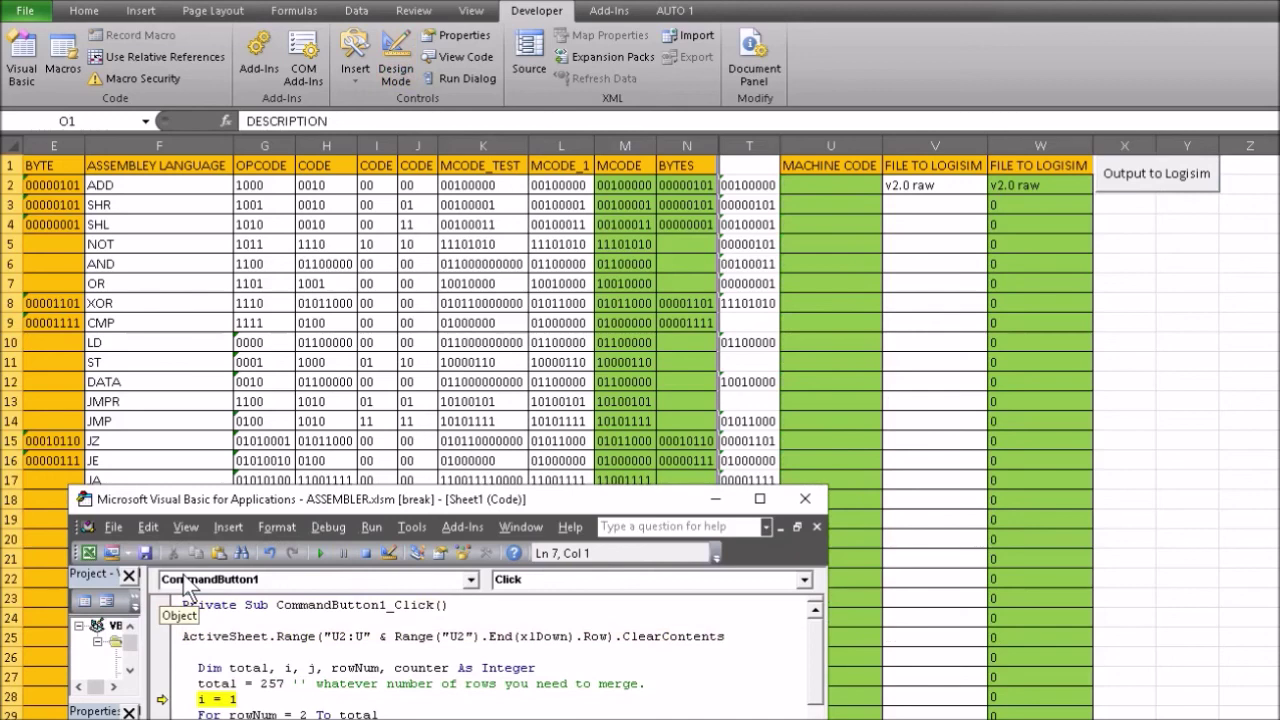
key("F8")
key("F8")
key("F5")
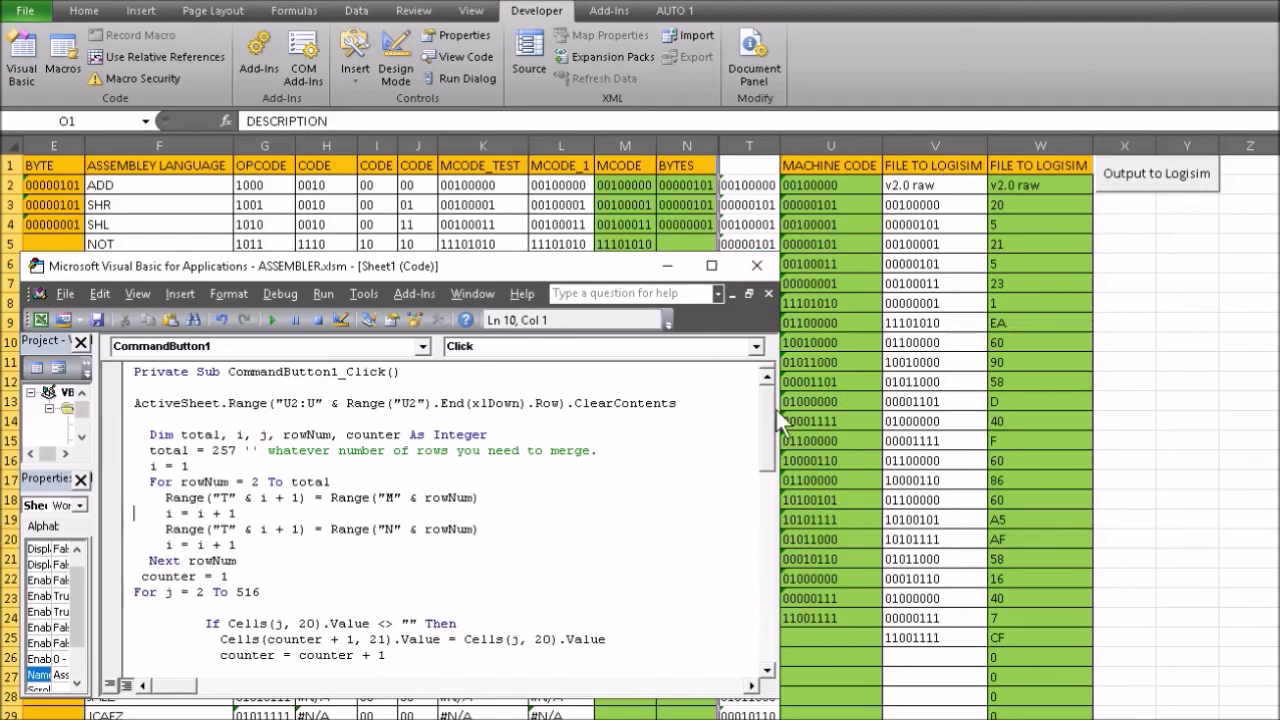
Review the remaining CommandButton1_Click code that writes MYSIM.txt, down to End Sub, and close the code window and Visual Basic editor.
left_click_drag(767, 410, 761, 537)
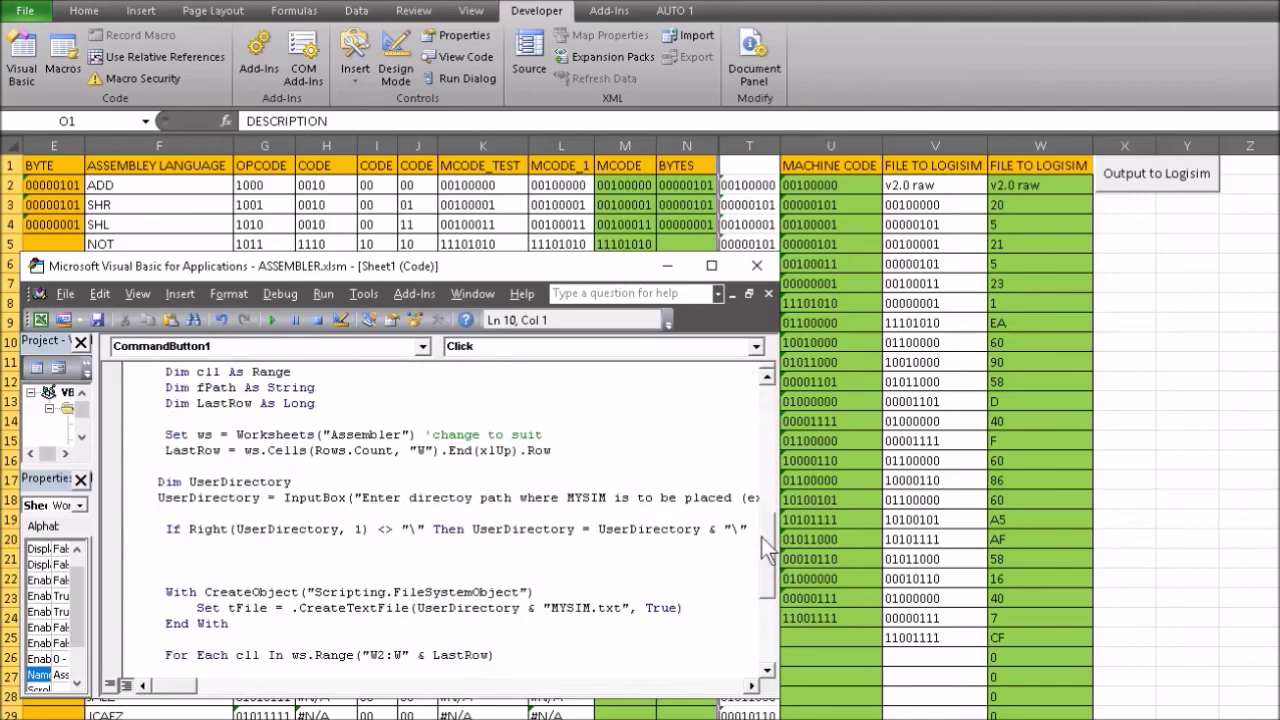
left_click_drag(774, 538, 762, 621)
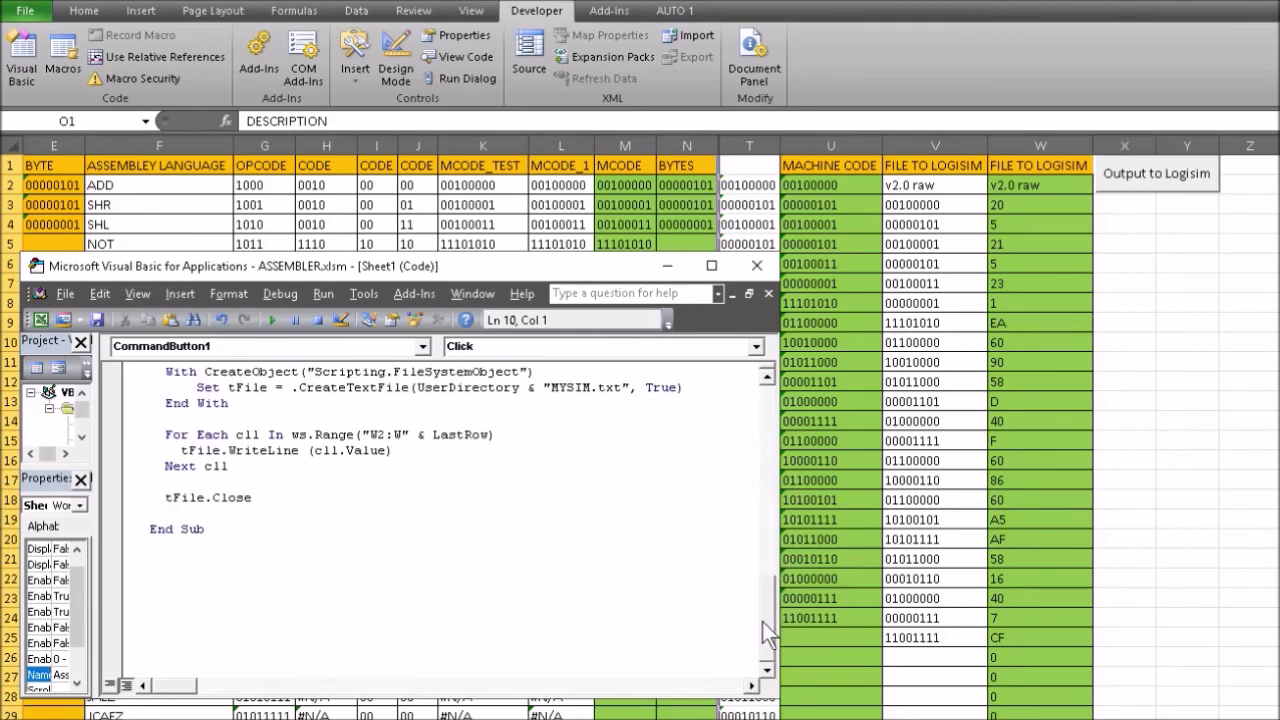
left_click(767, 293)
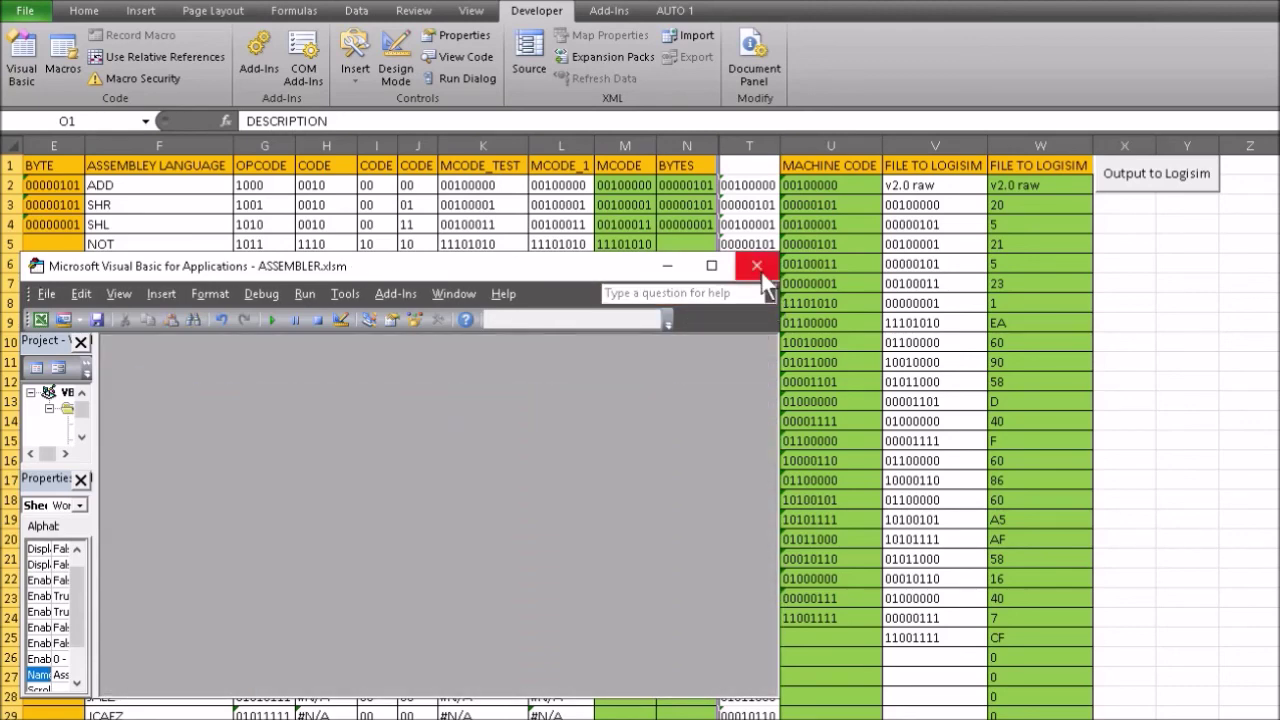
left_click(758, 267)
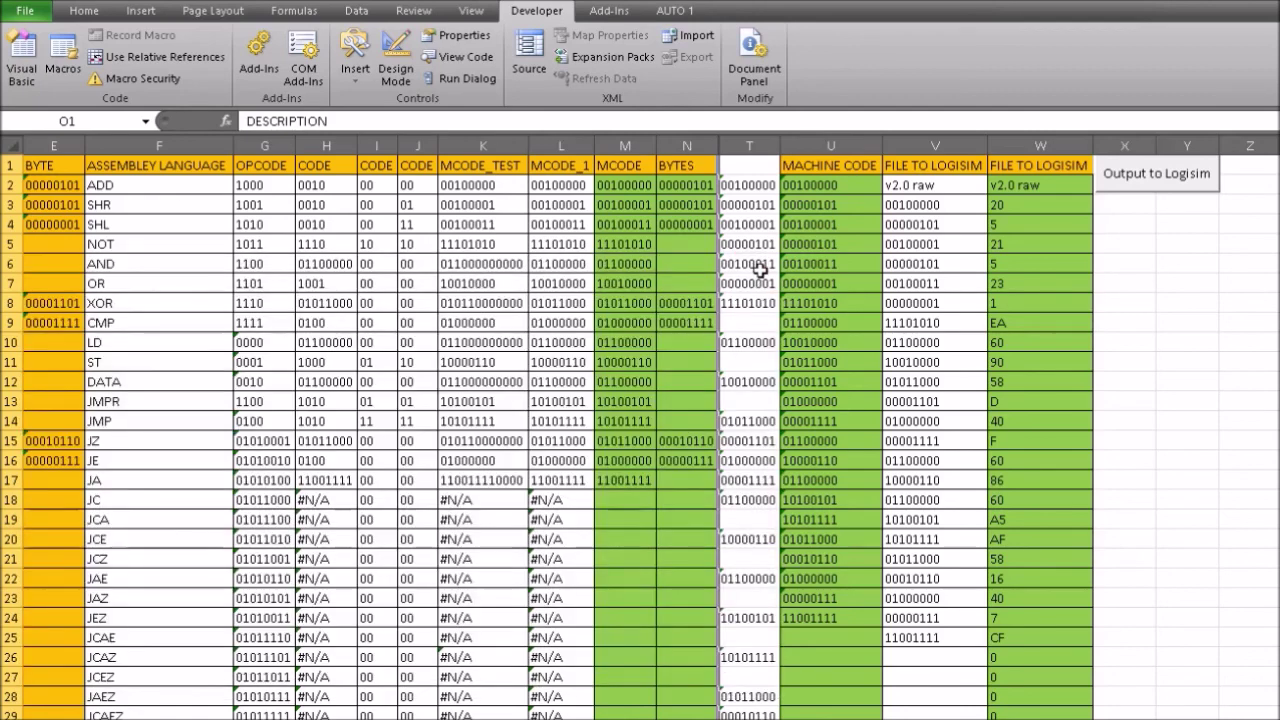
Try to run the Output to Logisim export with a blank directory path, cancel the final path request, and end the macro after each attempt.
left_click(1149, 178)
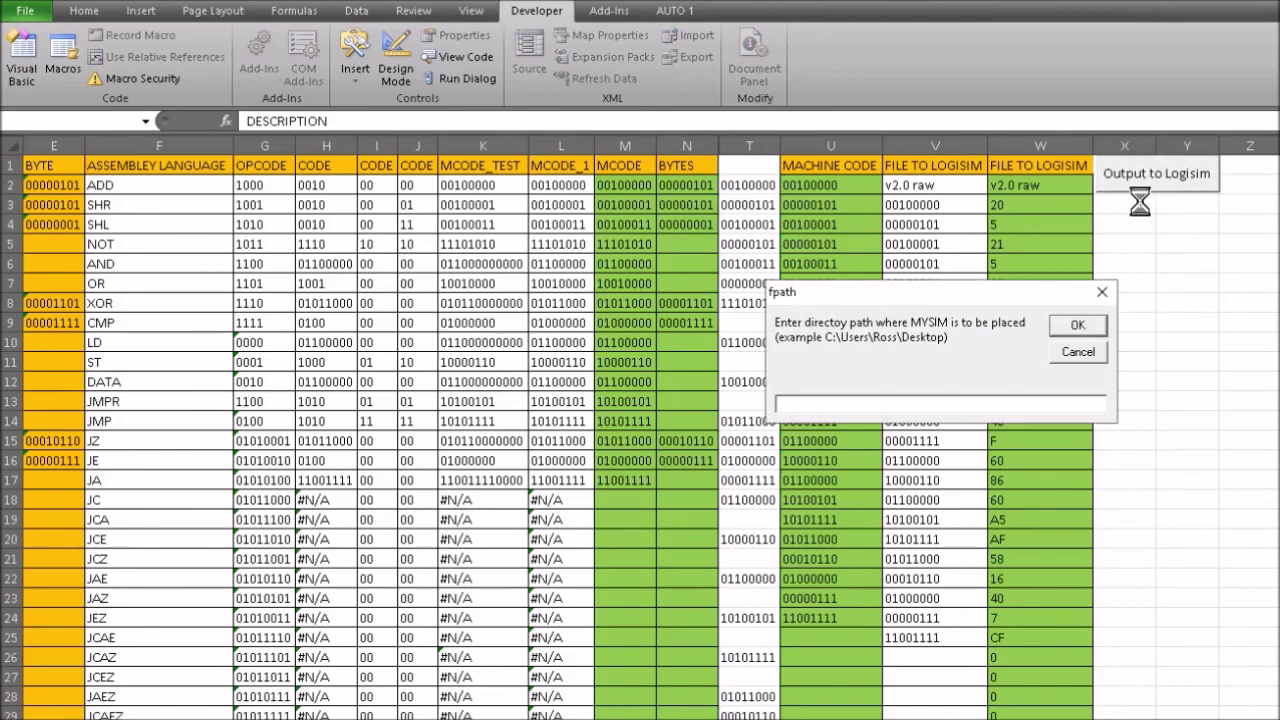
left_click(1083, 326)
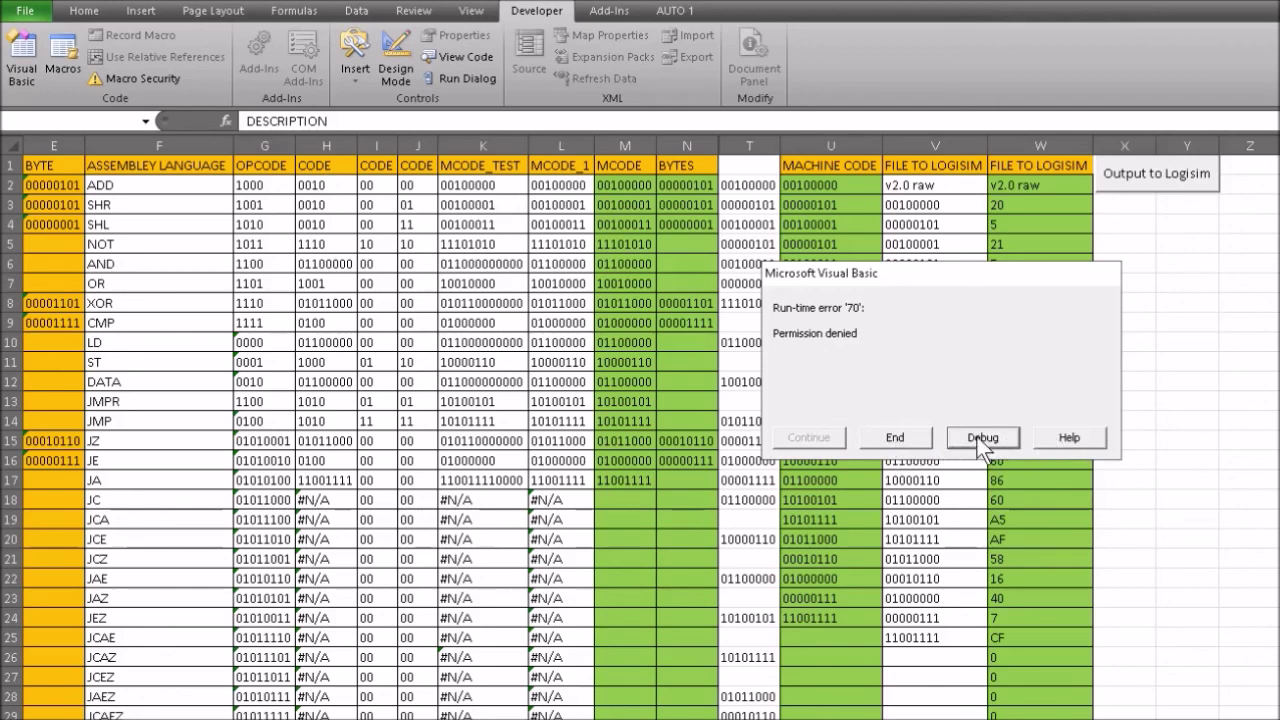
left_click(894, 438)
left_click(1133, 175)
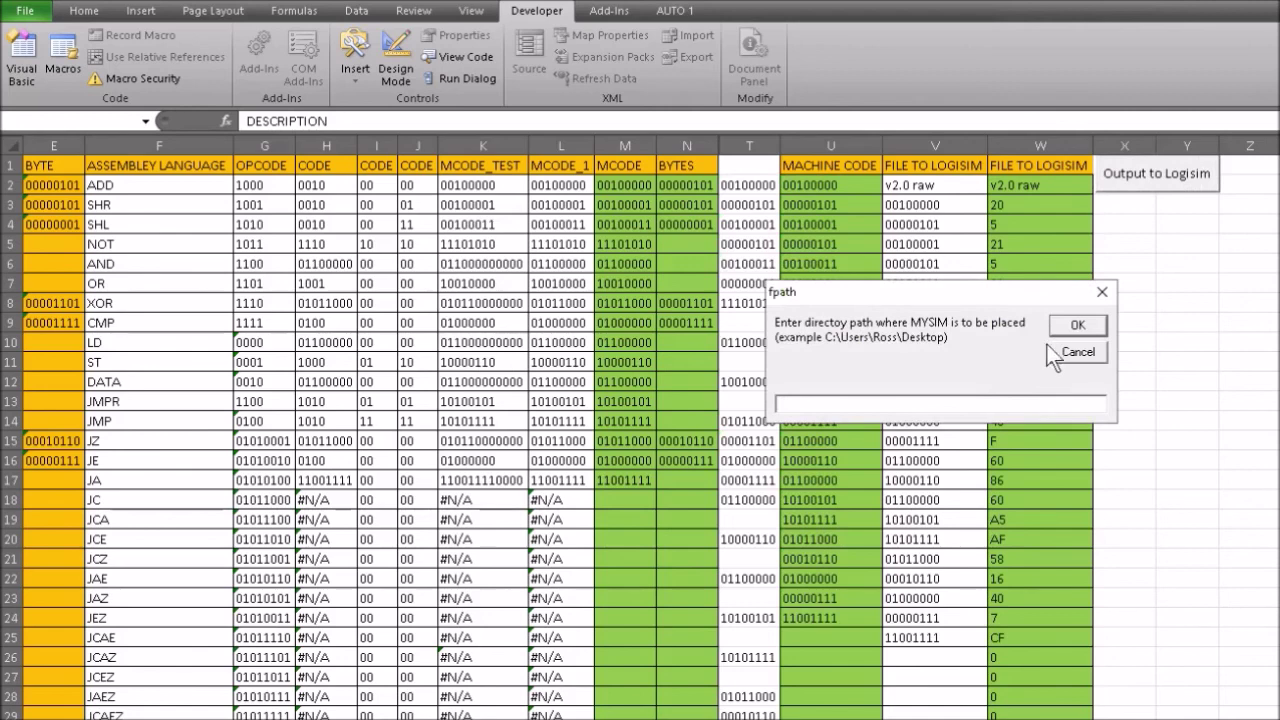
left_click(1076, 328)
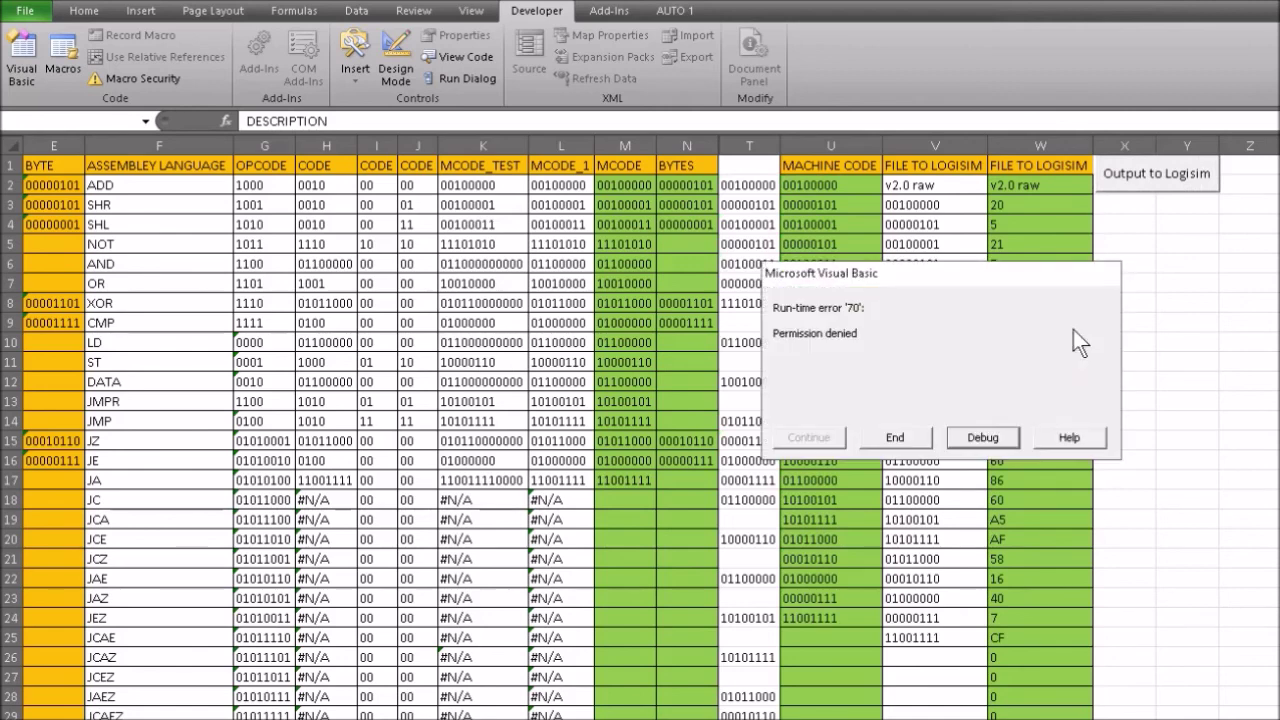
left_click(907, 444)
left_click(1127, 180)
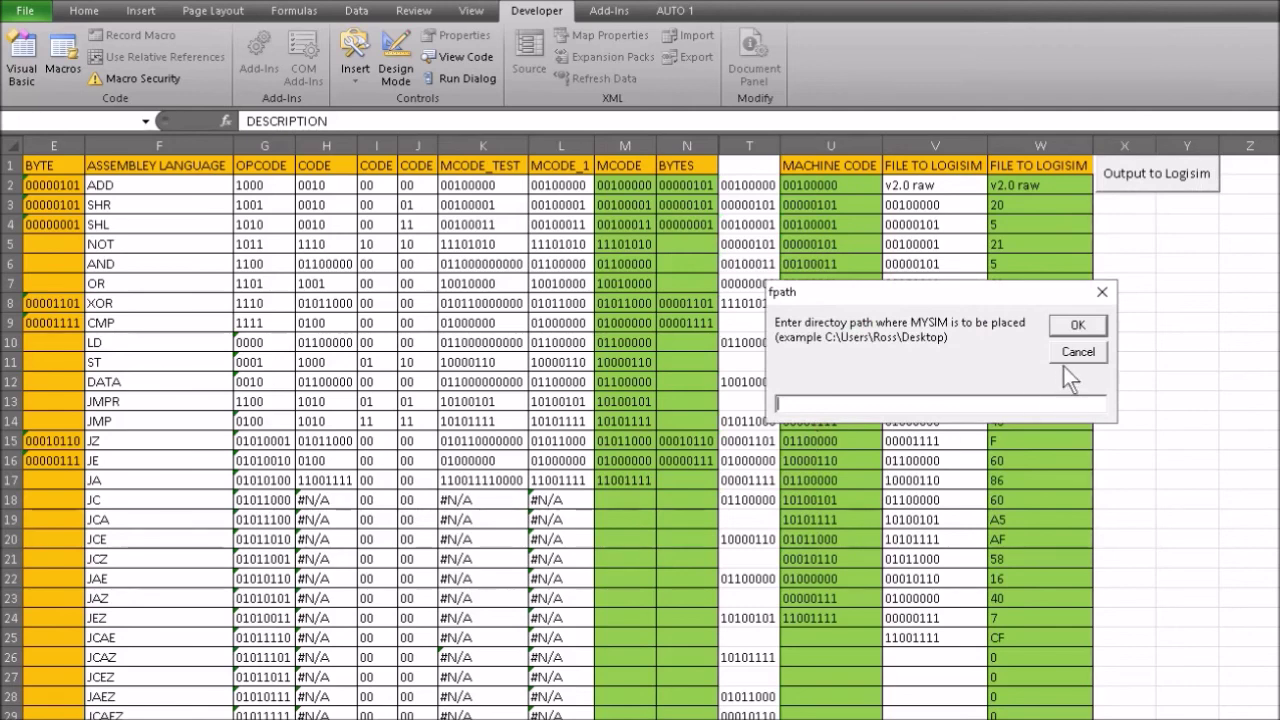
left_click(1070, 355)
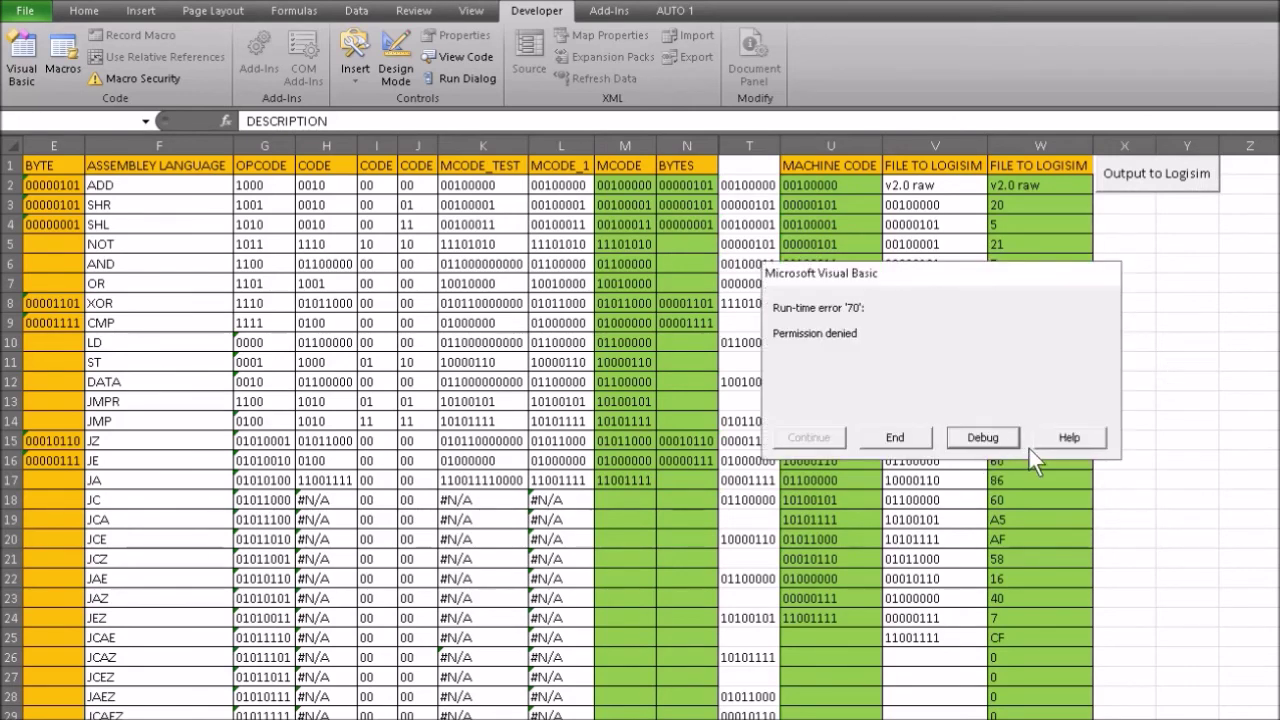
left_click(893, 440)
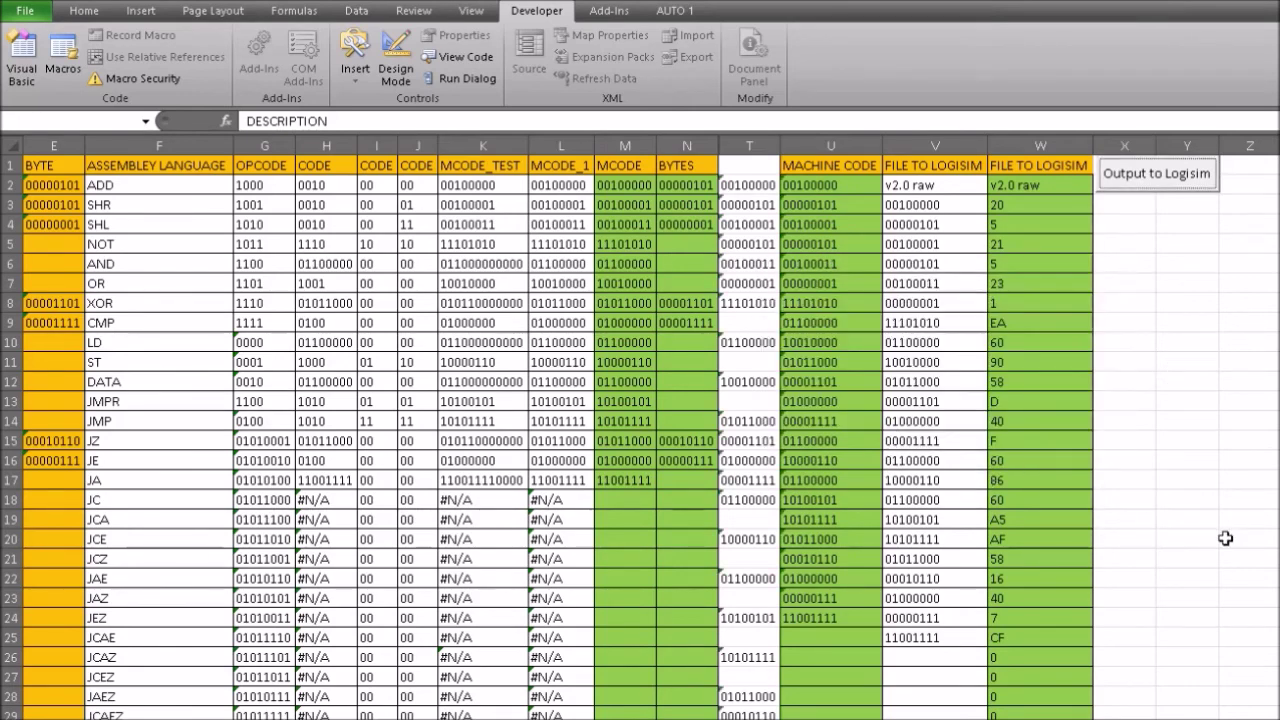